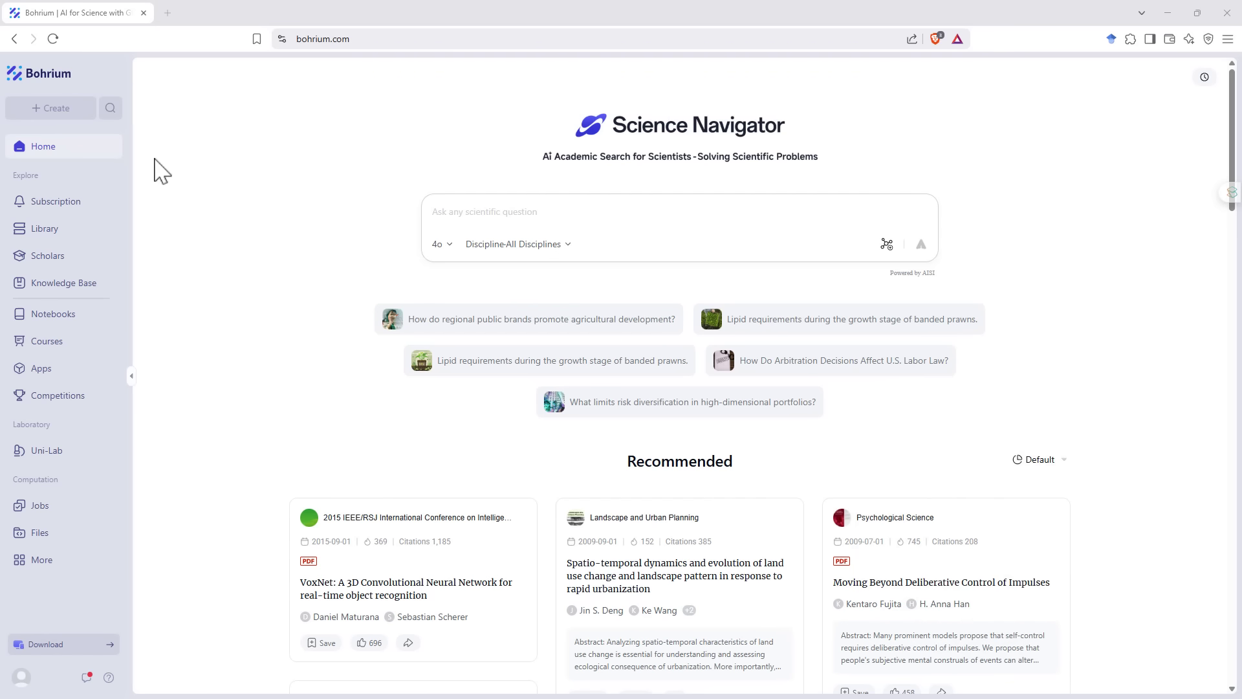
Step: Review the Auto, DeepThink (R1) and 4o answer models, then list the discipline databases
{"action": "left_click", "coordinate": [463, 210]}
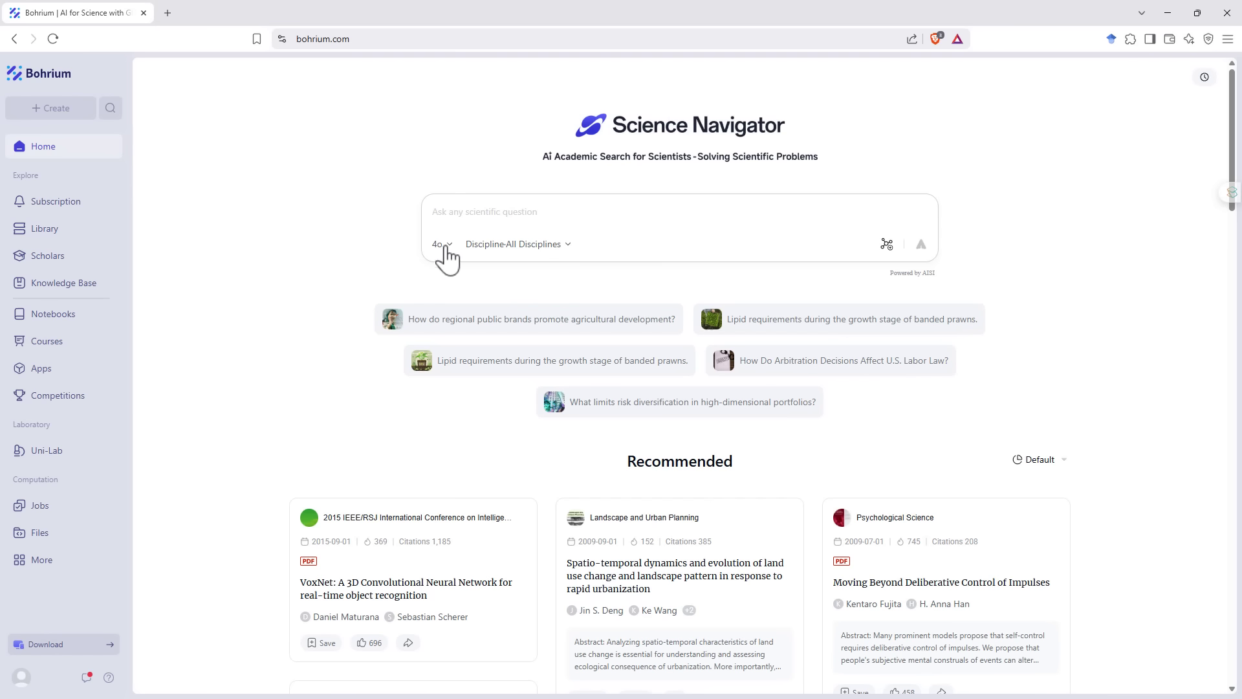
{"action": "left_click", "coordinate": [440, 245]}
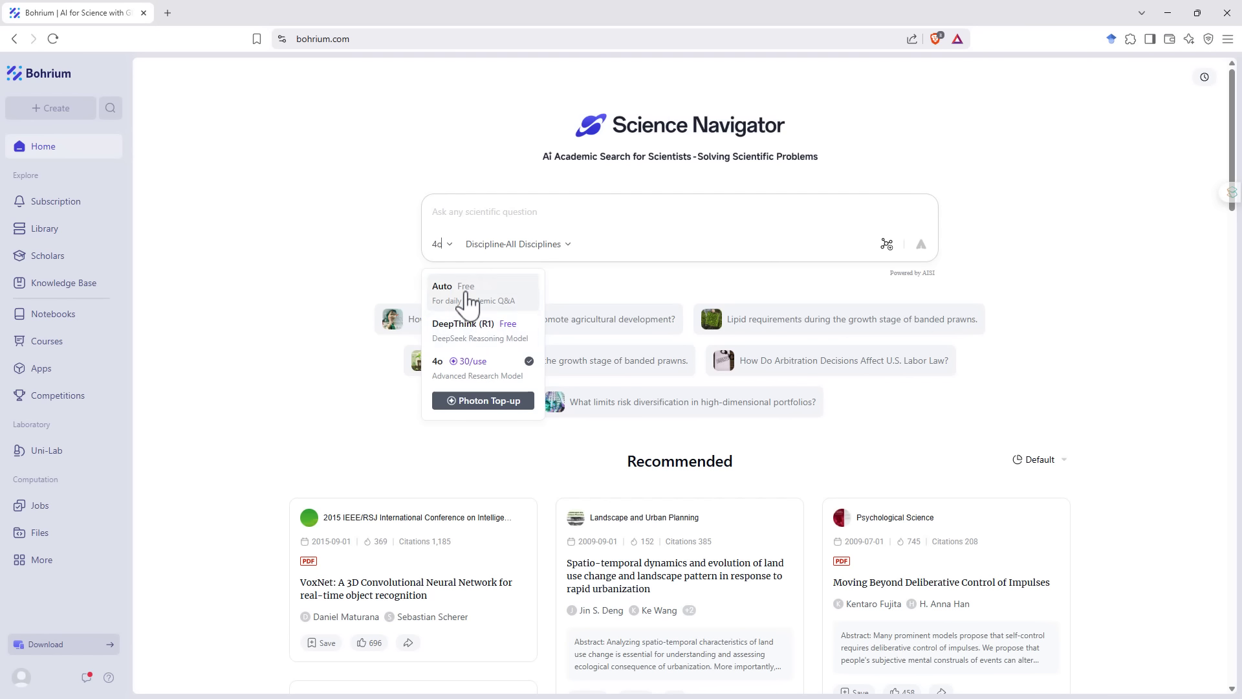
{"action": "left_click", "coordinate": [553, 249]}
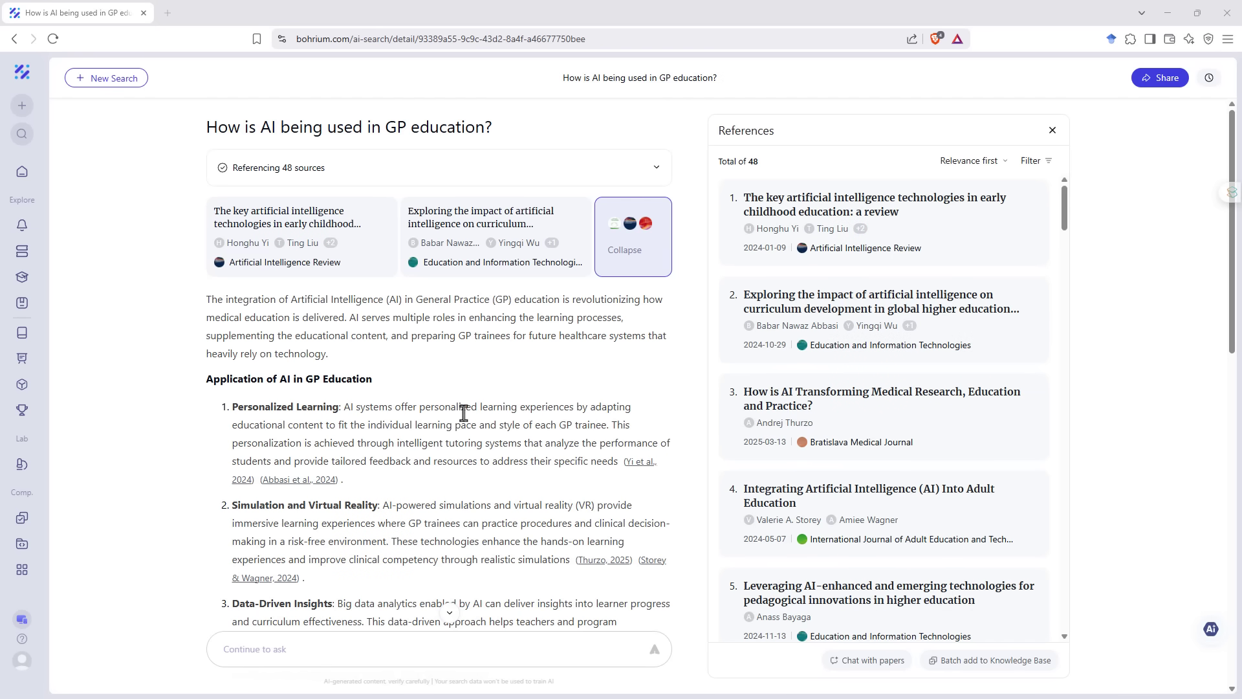
Step: Read through the GP education answer and its References panel, previewing one citation
{"action": "scroll", "coordinate": [556, 409], "scroll_direction": "down", "scroll_amount": 1}
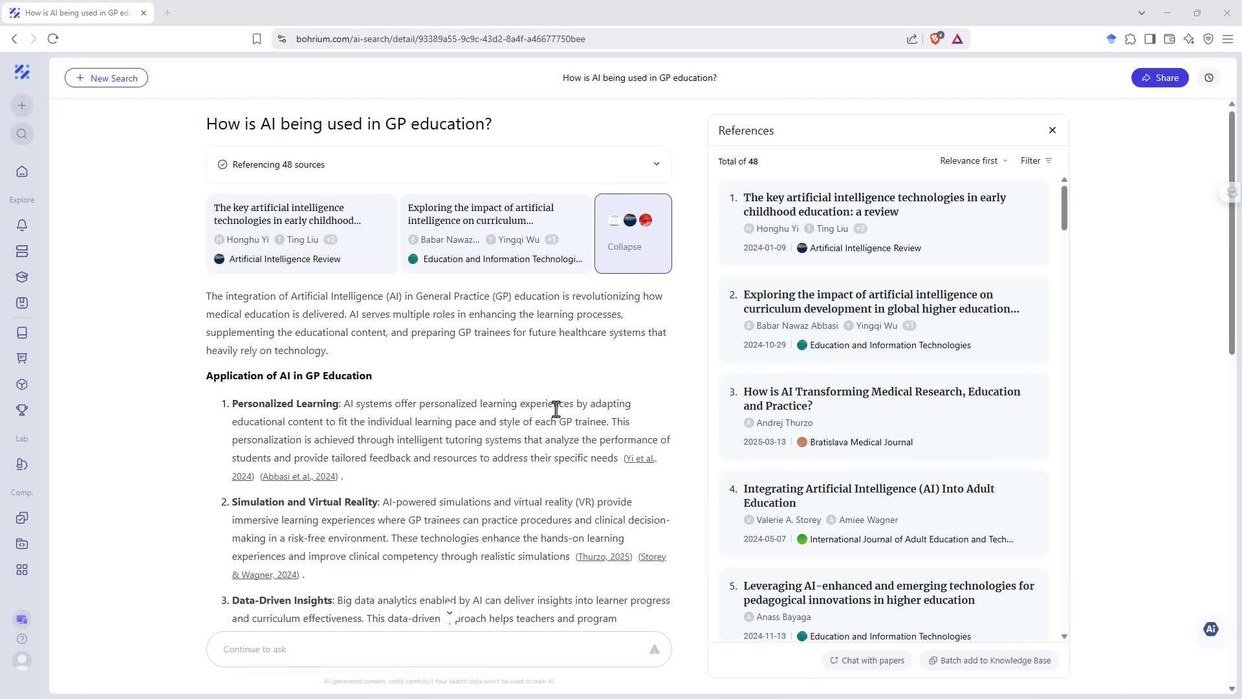
{"action": "scroll", "coordinate": [556, 409], "scroll_direction": "down", "scroll_amount": 2}
{"action": "mouse_move", "coordinate": [275, 333]}
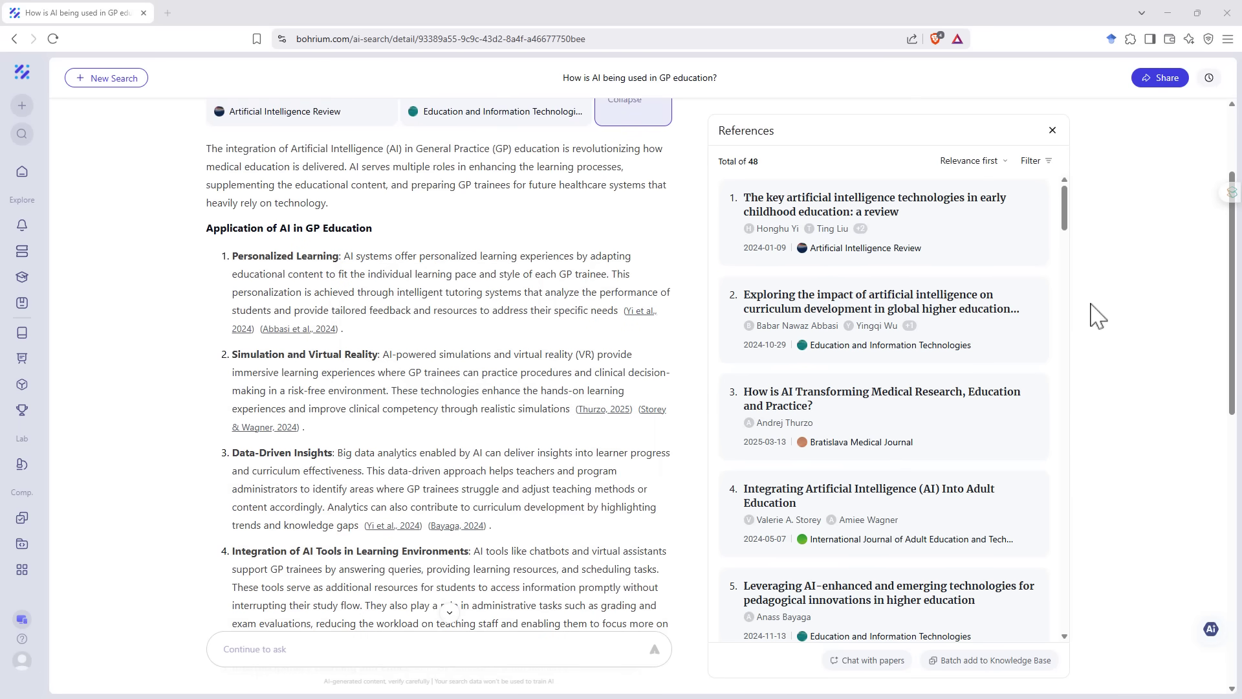
{"action": "scroll", "coordinate": [943, 297], "scroll_direction": "down", "scroll_amount": 4}
{"action": "scroll", "coordinate": [970, 305], "scroll_direction": "up", "scroll_amount": 4}
{"action": "left_click", "coordinate": [1035, 160]}
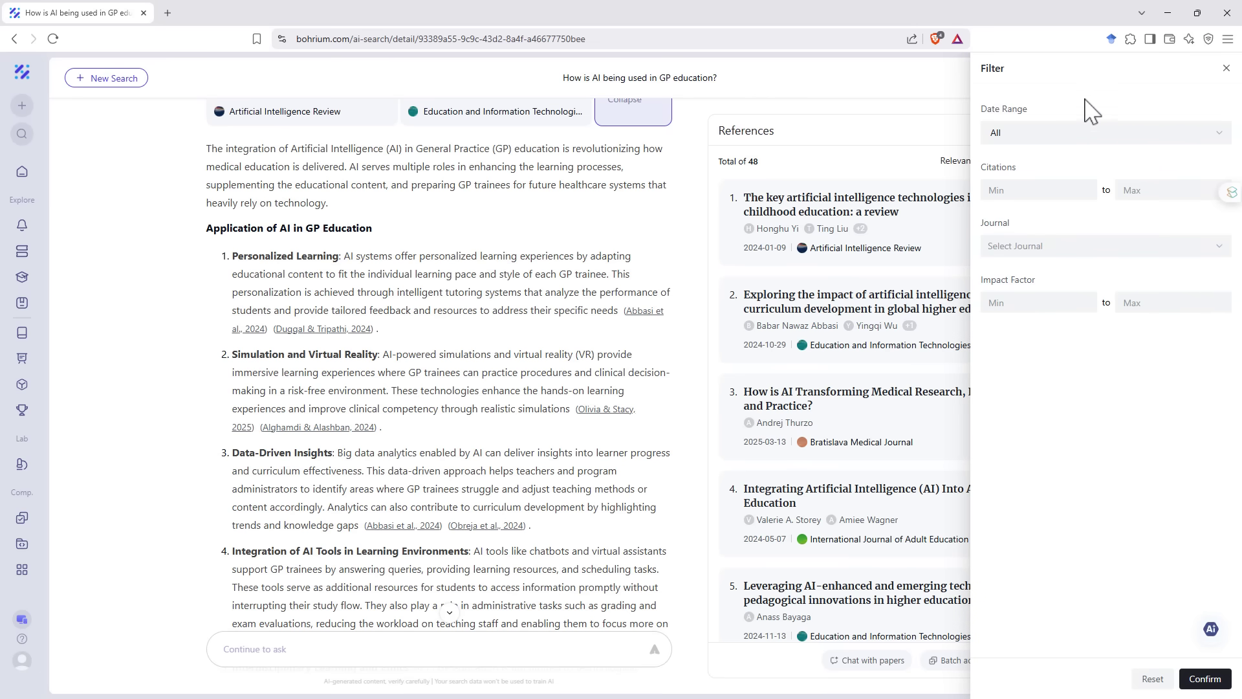
{"action": "left_click", "coordinate": [957, 161]}
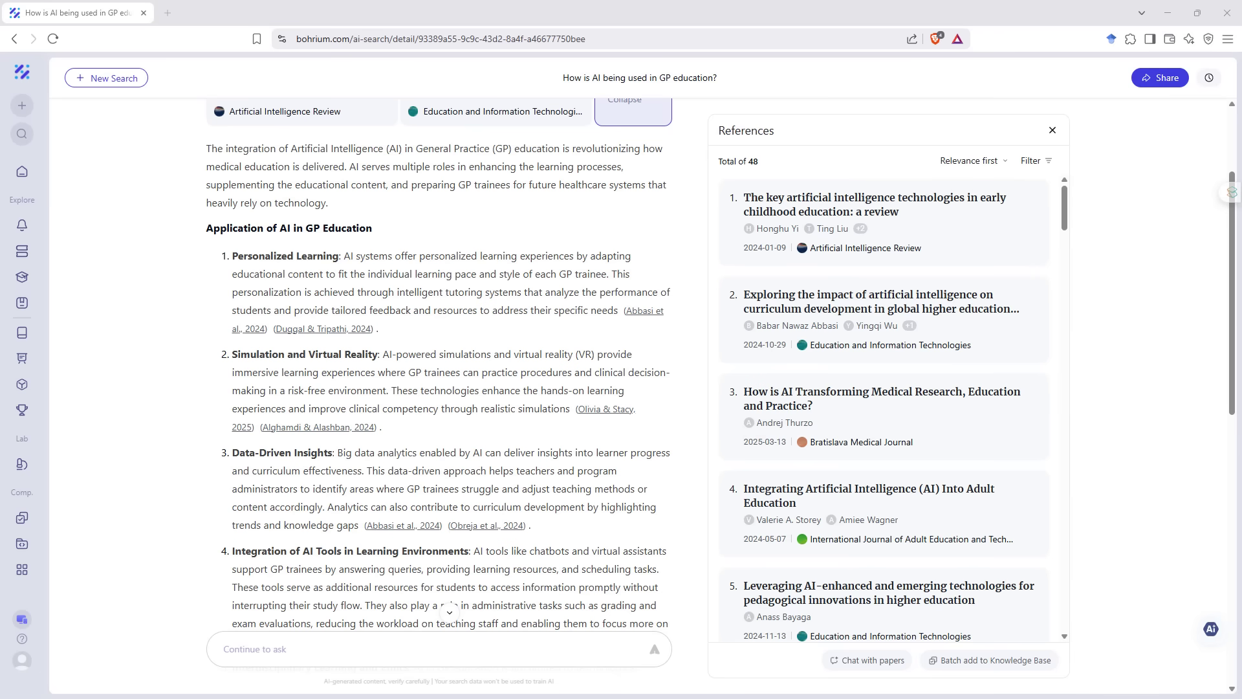
{"action": "scroll", "coordinate": [439, 362], "scroll_direction": "up", "scroll_amount": 3}
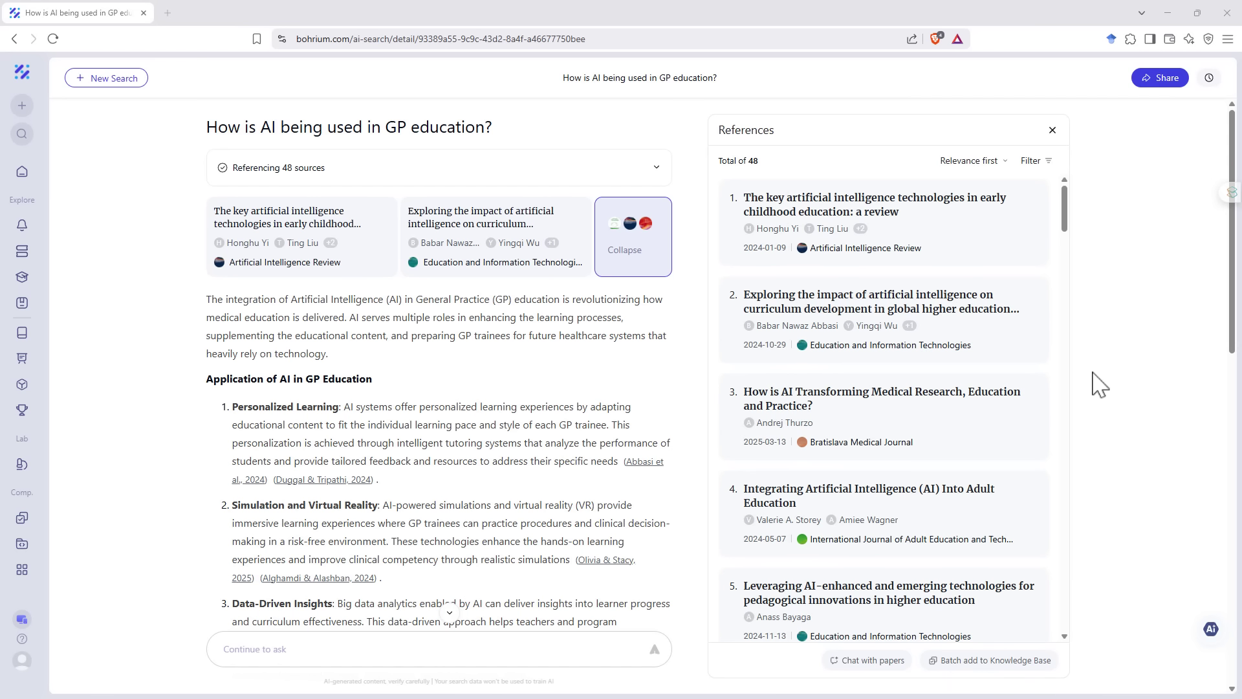
Step: Chat with the first reference, the early childhood AI review, and read the Assistant's reply
{"action": "left_click", "coordinate": [891, 657]}
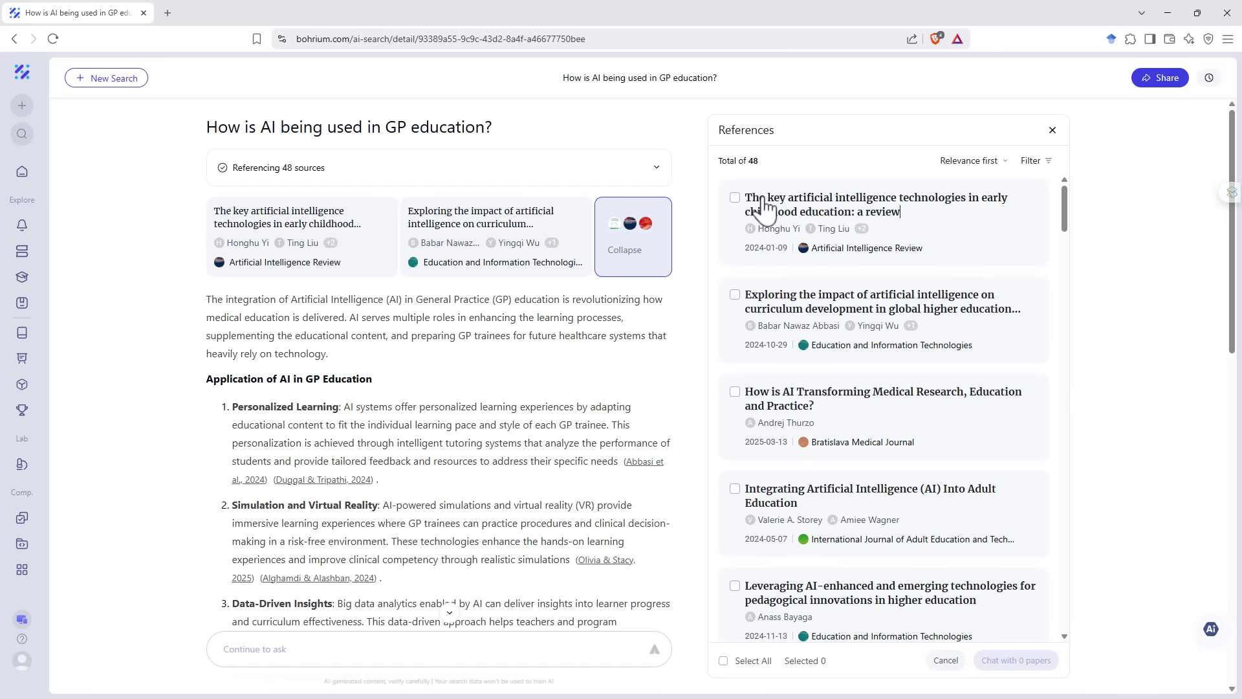
{"action": "left_click", "coordinate": [736, 196]}
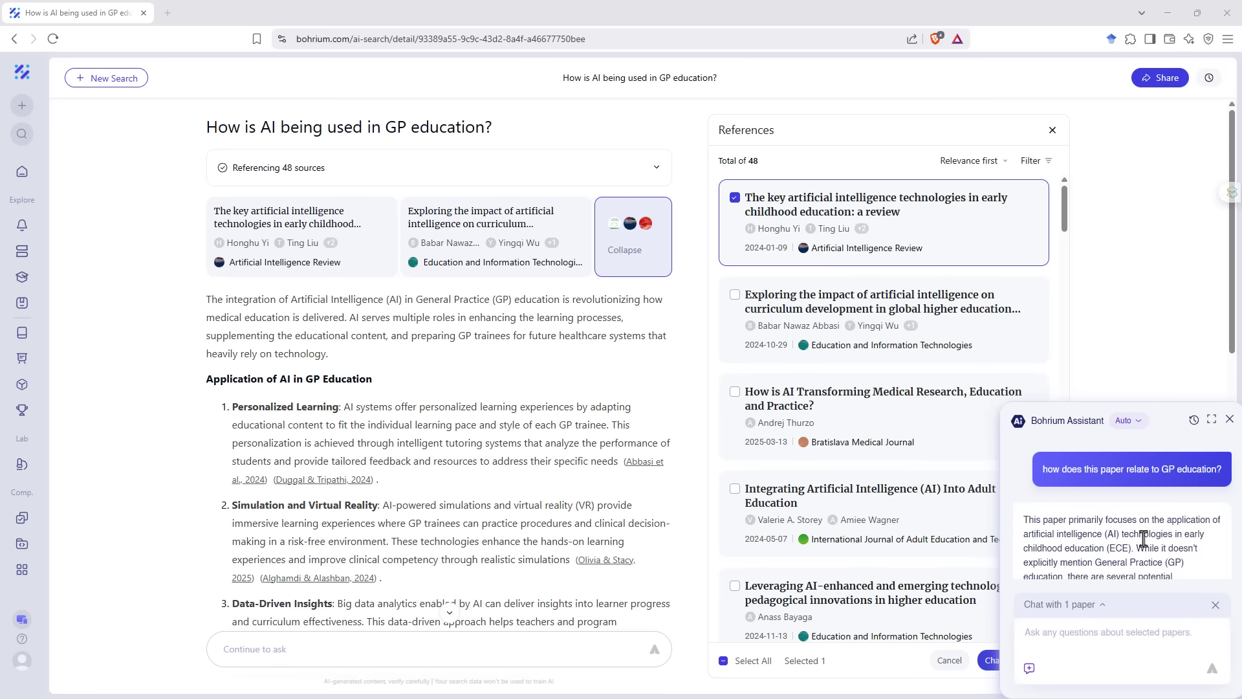
{"action": "scroll", "coordinate": [1143, 538], "scroll_direction": "down", "scroll_amount": 3}
{"action": "scroll", "coordinate": [1139, 519], "scroll_direction": "up", "scroll_amount": 3}
{"action": "scroll", "coordinate": [1145, 504], "scroll_direction": "down", "scroll_amount": 1}
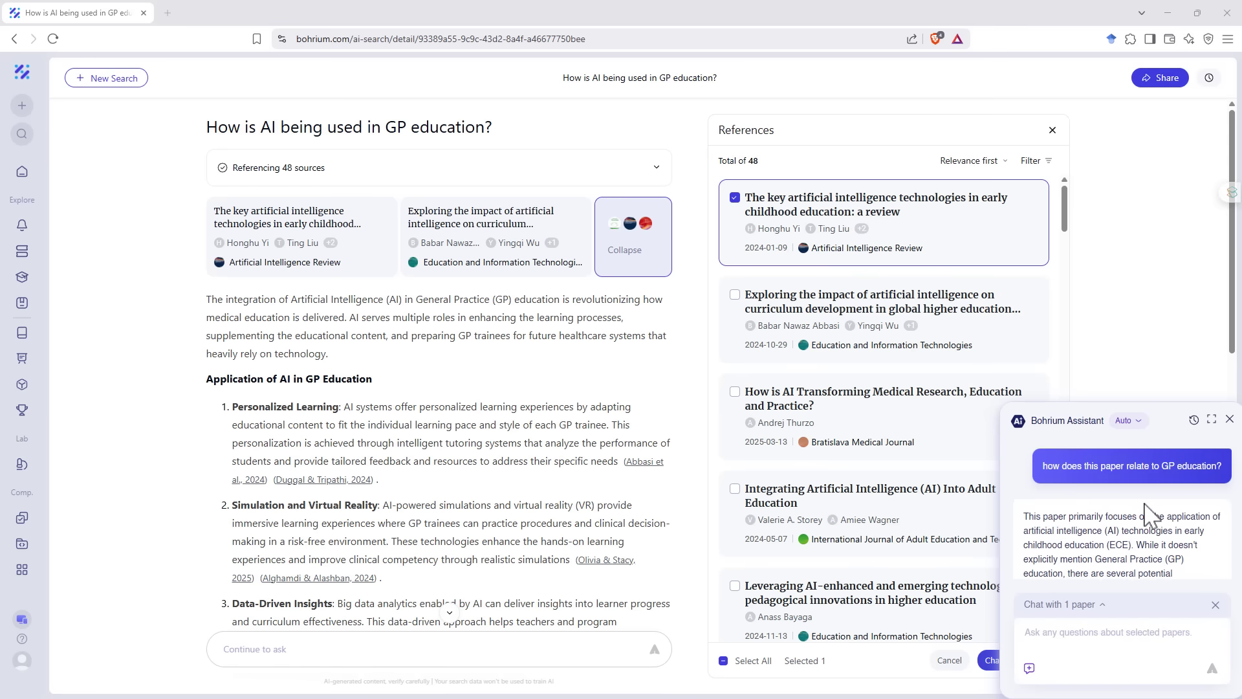
{"action": "scroll", "coordinate": [1145, 511], "scroll_direction": "down", "scroll_amount": 3}
{"action": "scroll", "coordinate": [1144, 504], "scroll_direction": "down", "scroll_amount": 12}
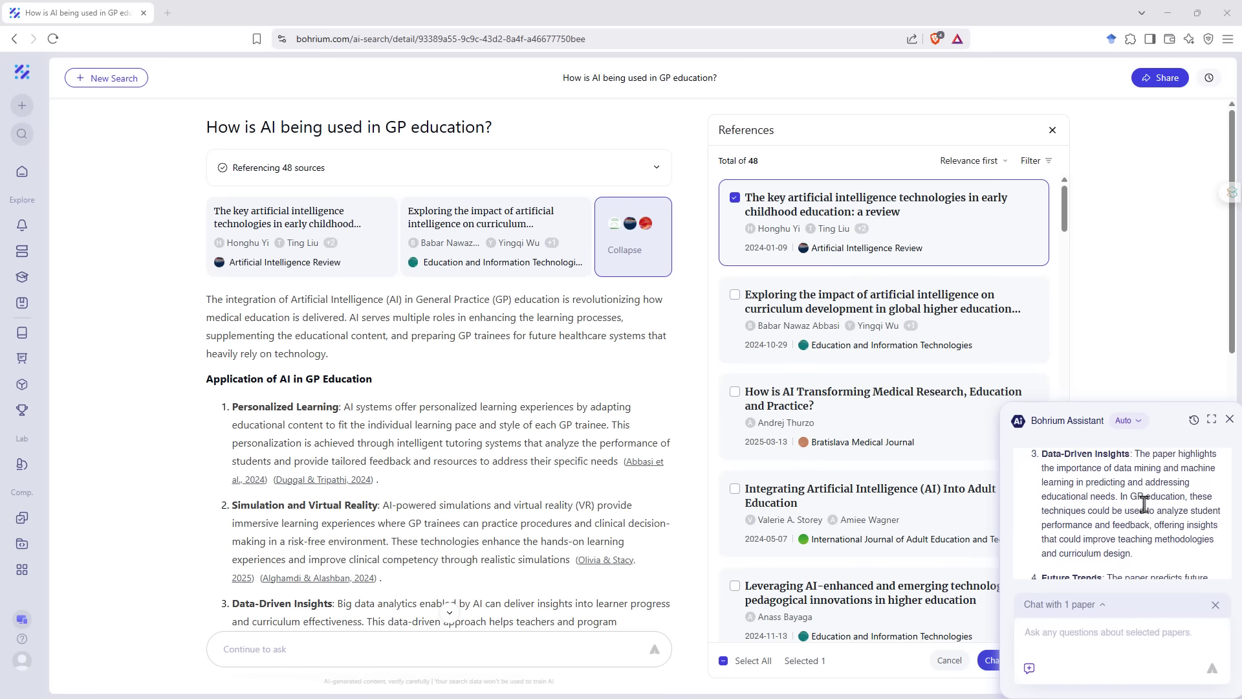
{"action": "scroll", "coordinate": [1155, 511], "scroll_direction": "down", "scroll_amount": 10}
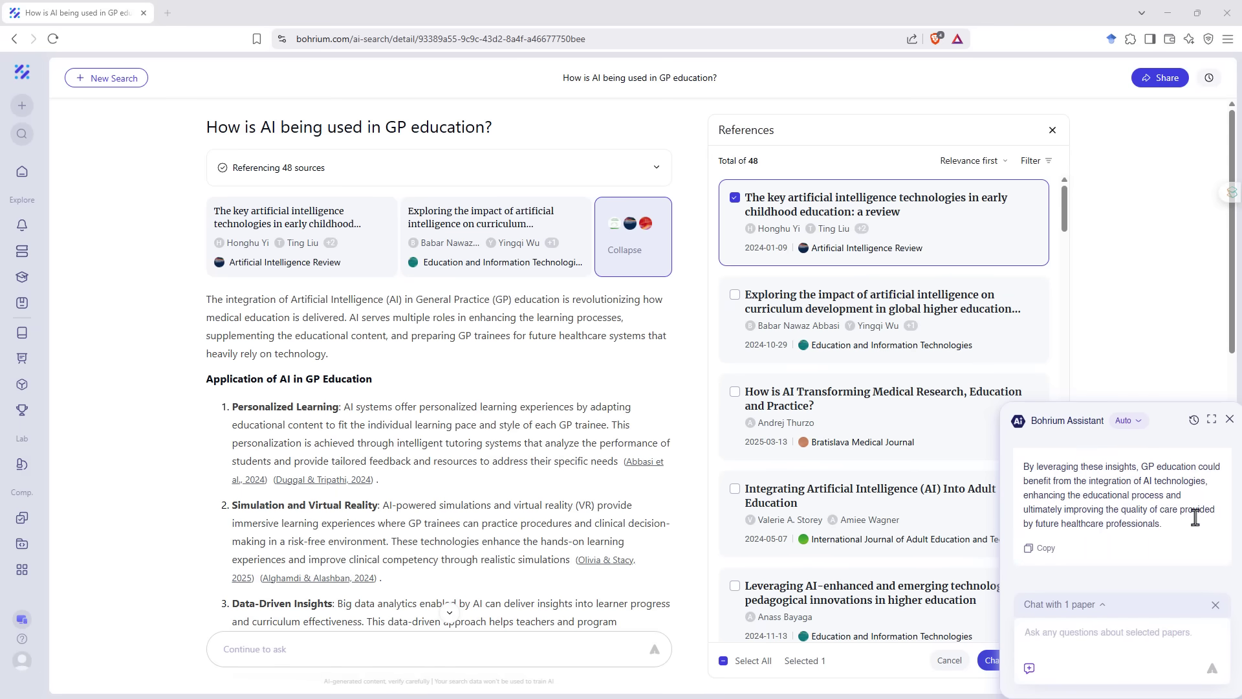
{"action": "scroll", "coordinate": [1152, 521], "scroll_direction": "up", "scroll_amount": 5}
{"action": "scroll", "coordinate": [1157, 526], "scroll_direction": "up", "scroll_amount": 2}
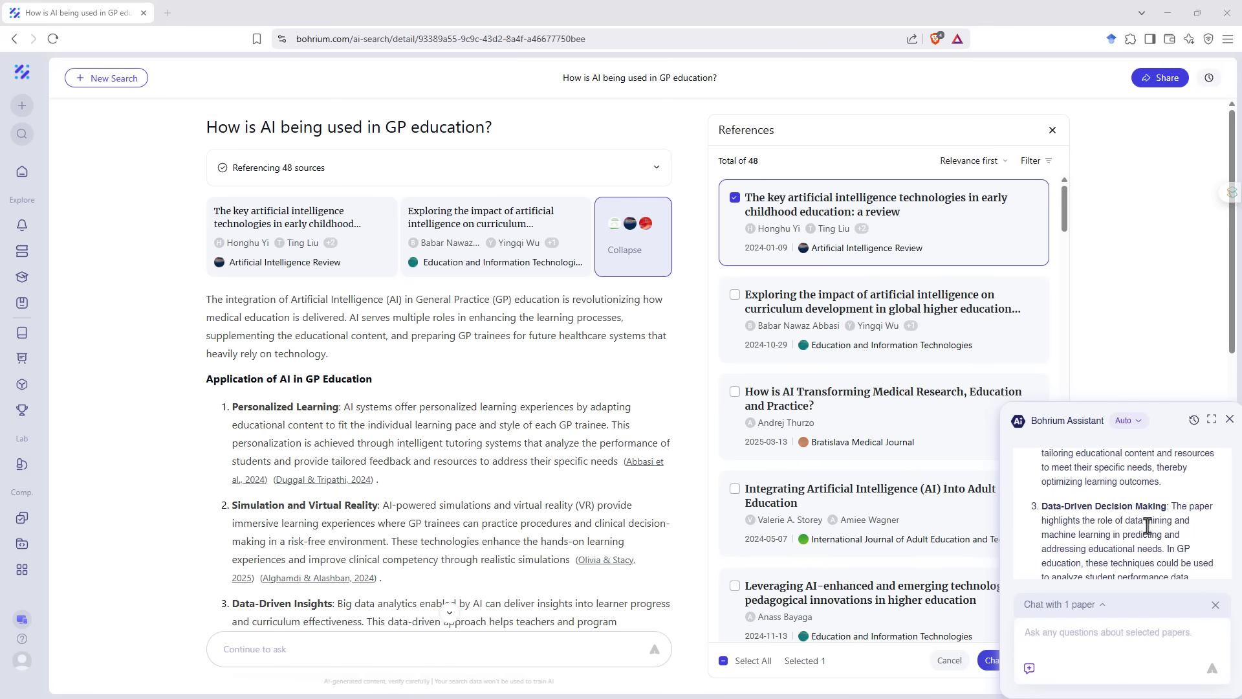
{"action": "scroll", "coordinate": [1148, 528], "scroll_direction": "up", "scroll_amount": 2}
{"action": "scroll", "coordinate": [1136, 537], "scroll_direction": "down", "scroll_amount": 2}
{"action": "scroll", "coordinate": [1135, 511], "scroll_direction": "up", "scroll_amount": 2}
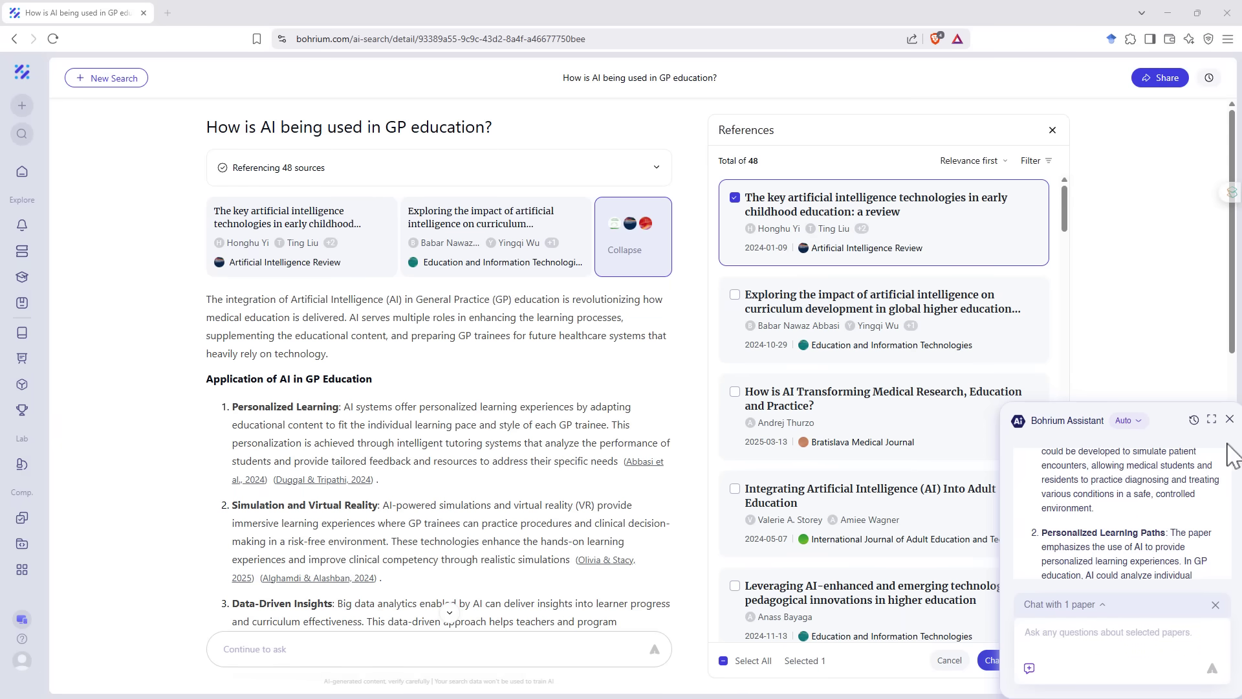
Step: Close the paper chat, browse related pictures and scholars, and reopen the 48-reference list
{"action": "left_click", "coordinate": [1230, 420]}
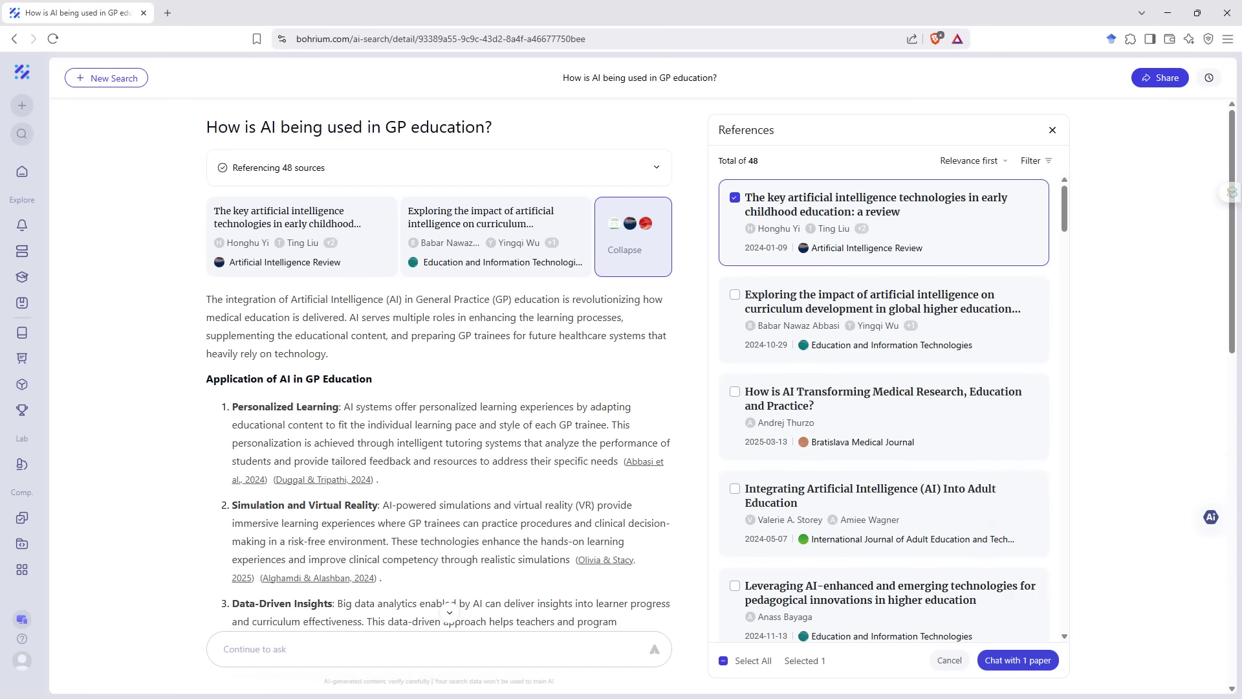
{"action": "left_click", "coordinate": [629, 236]}
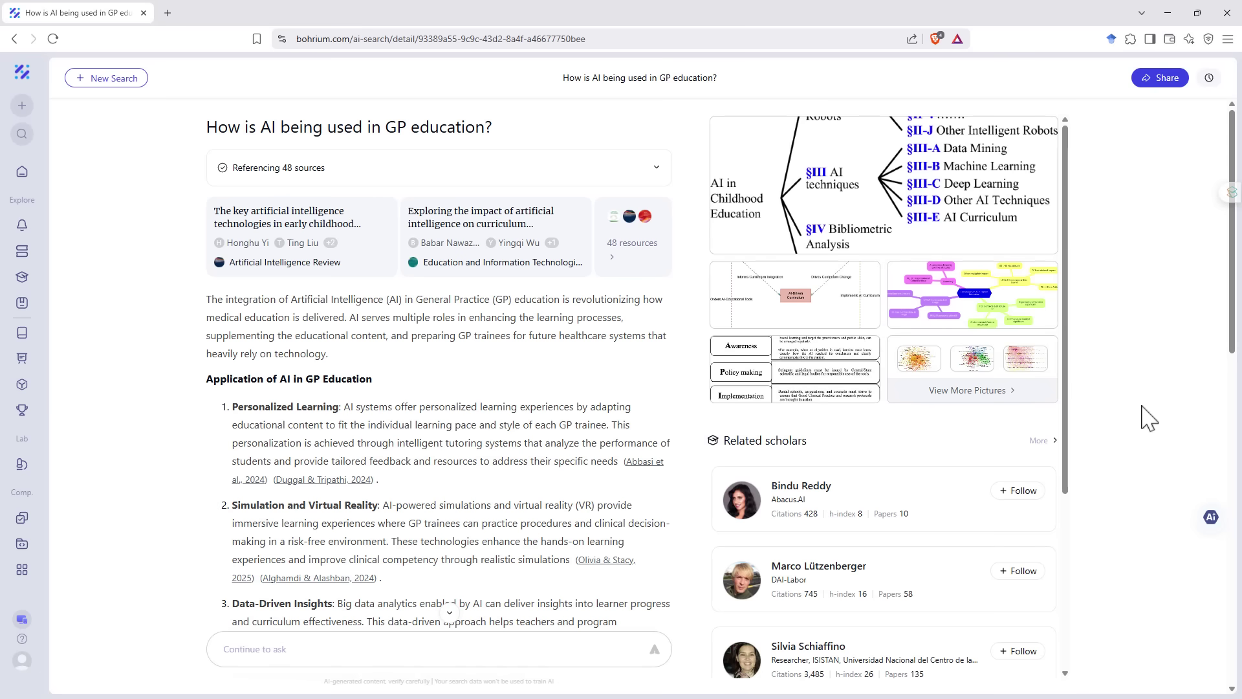
{"action": "scroll", "coordinate": [973, 414], "scroll_direction": "down", "scroll_amount": 5}
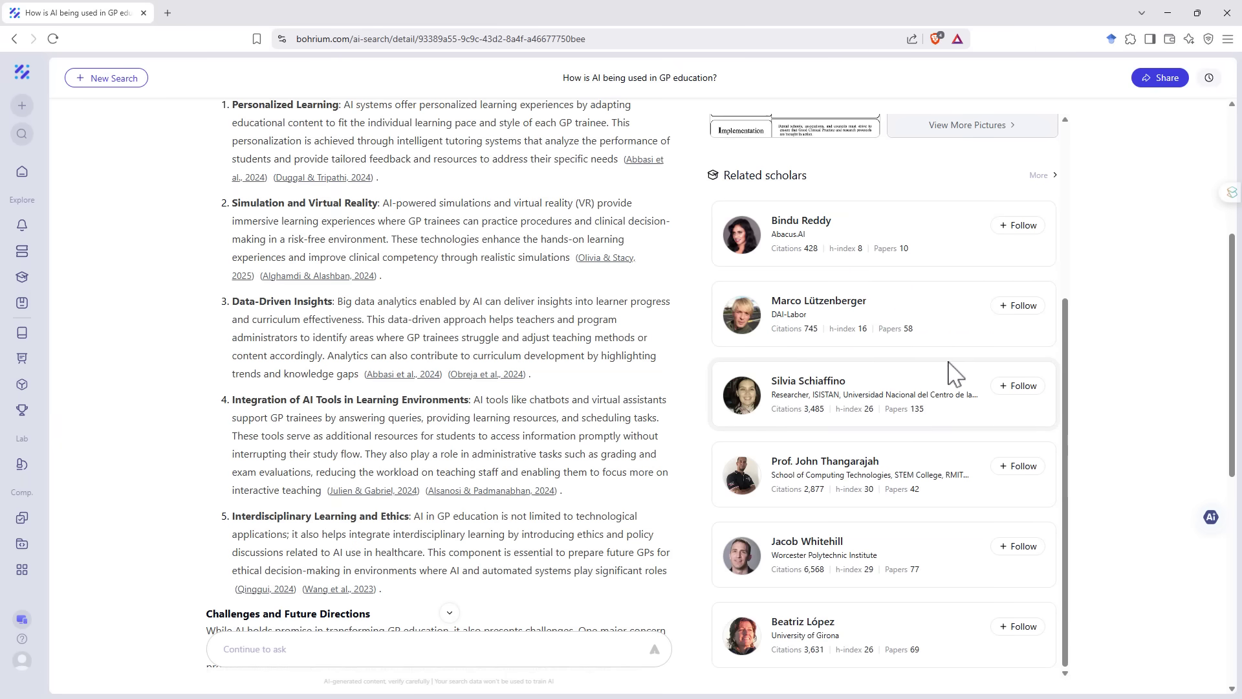
{"action": "scroll", "coordinate": [945, 395], "scroll_direction": "up", "scroll_amount": 5}
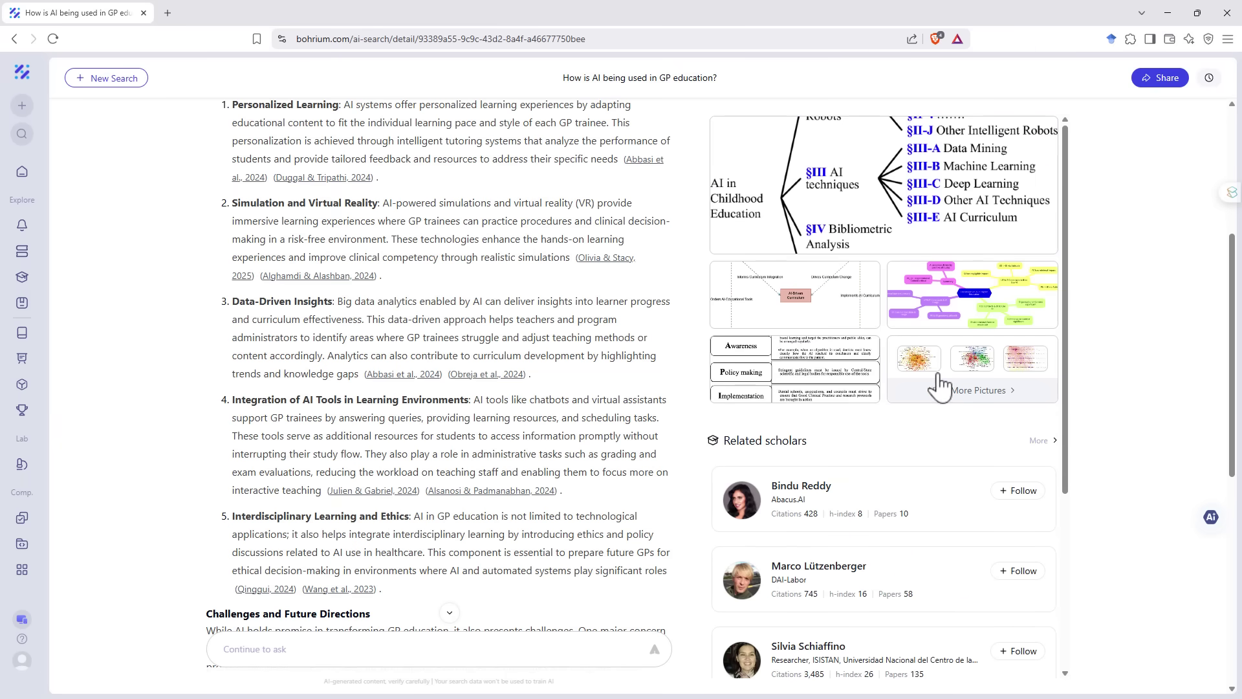
{"action": "left_click", "coordinate": [323, 482]}
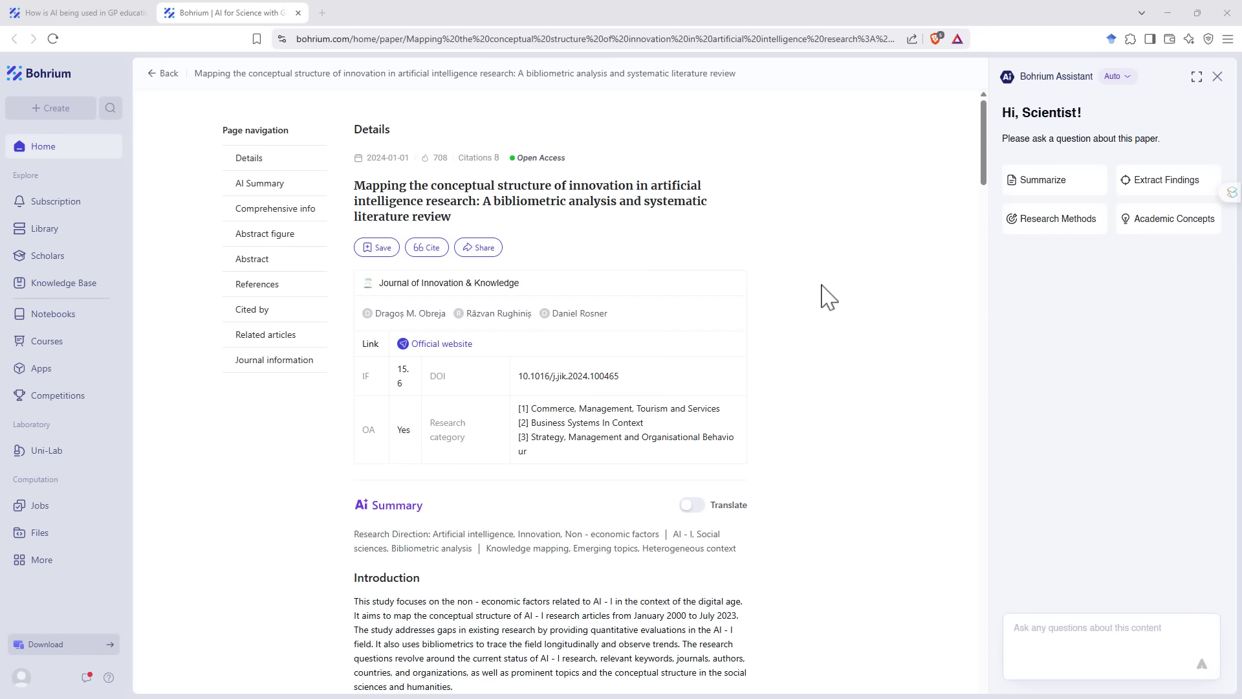
{"action": "scroll", "coordinate": [829, 294], "scroll_direction": "down", "scroll_amount": 9}
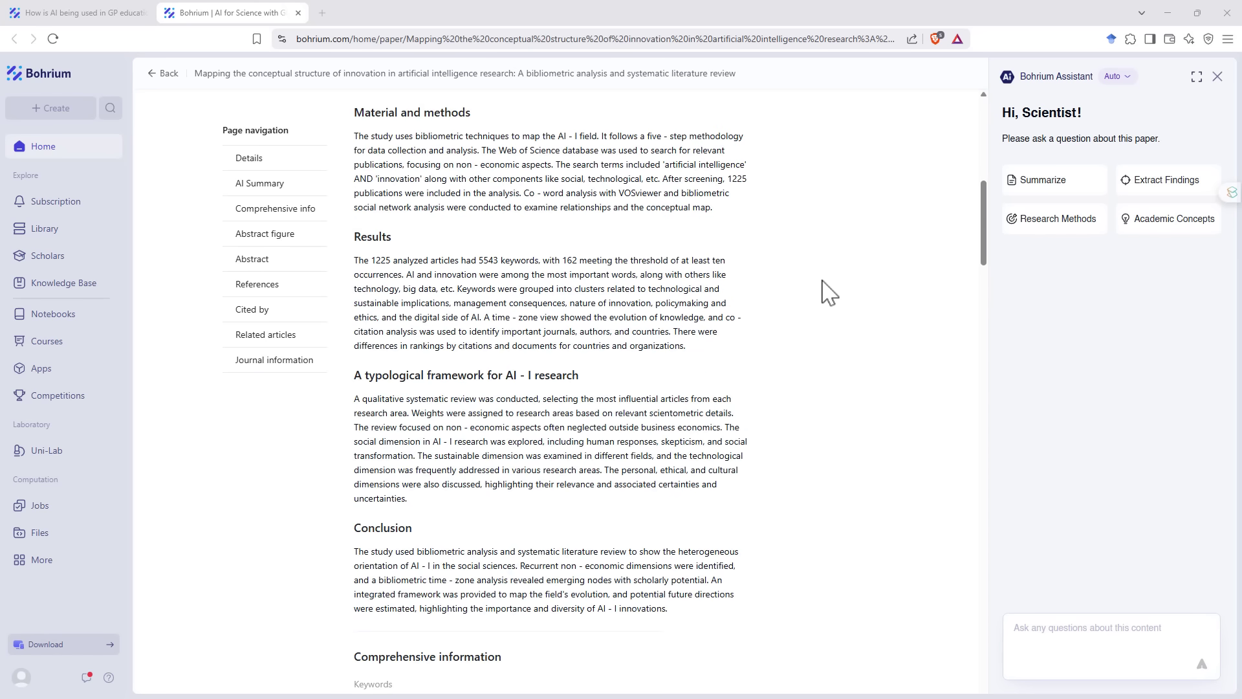
{"action": "scroll", "coordinate": [829, 294], "scroll_direction": "down", "scroll_amount": 5}
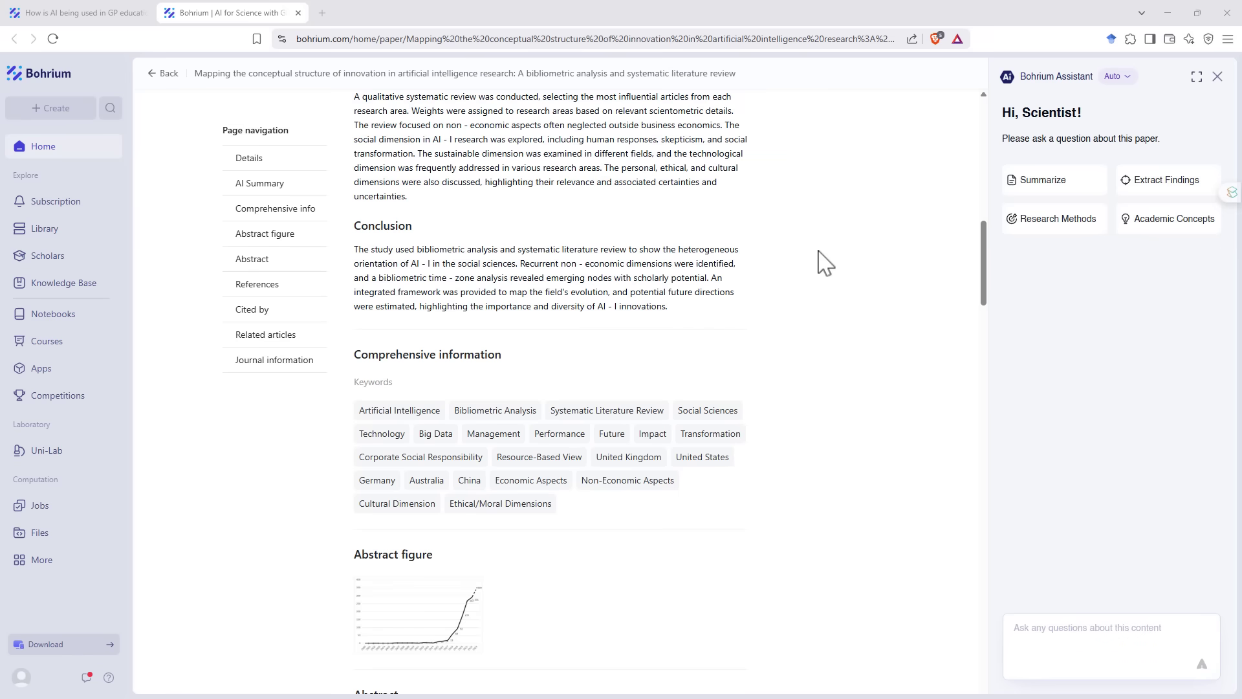
{"action": "scroll", "coordinate": [841, 269], "scroll_direction": "up", "scroll_amount": 14}
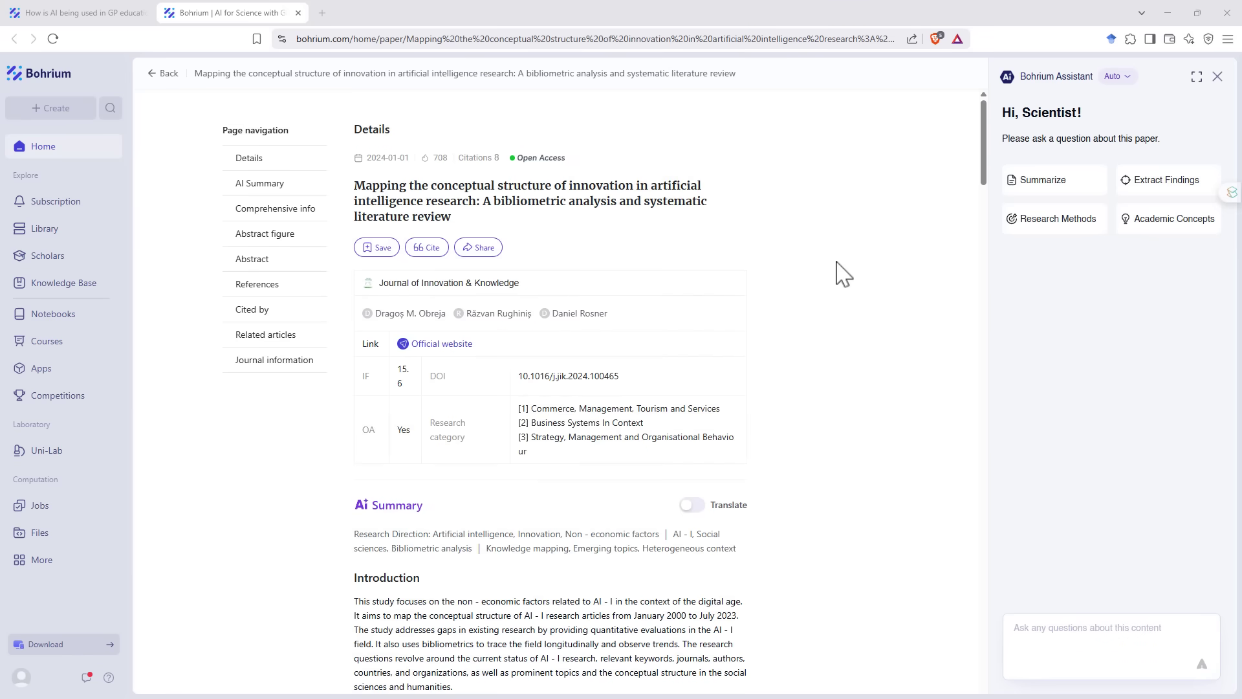
{"action": "scroll", "coordinate": [838, 269], "scroll_direction": "down", "scroll_amount": 7}
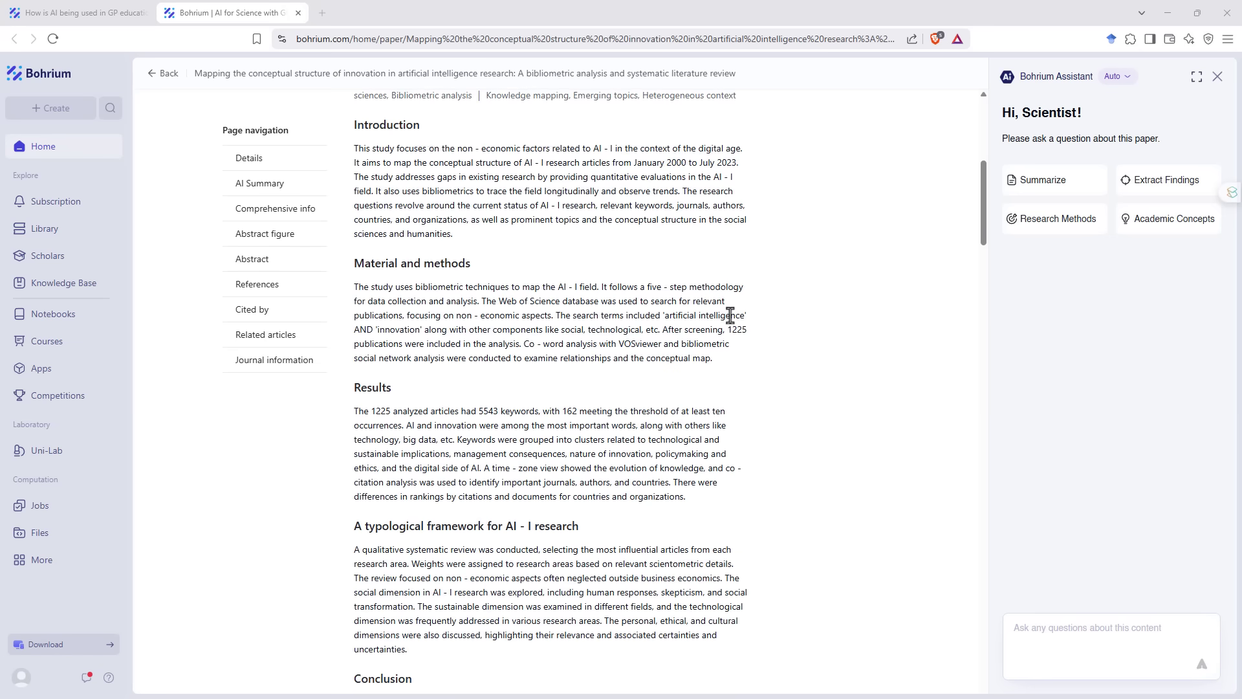
{"action": "scroll", "coordinate": [876, 304], "scroll_direction": "up", "scroll_amount": 7}
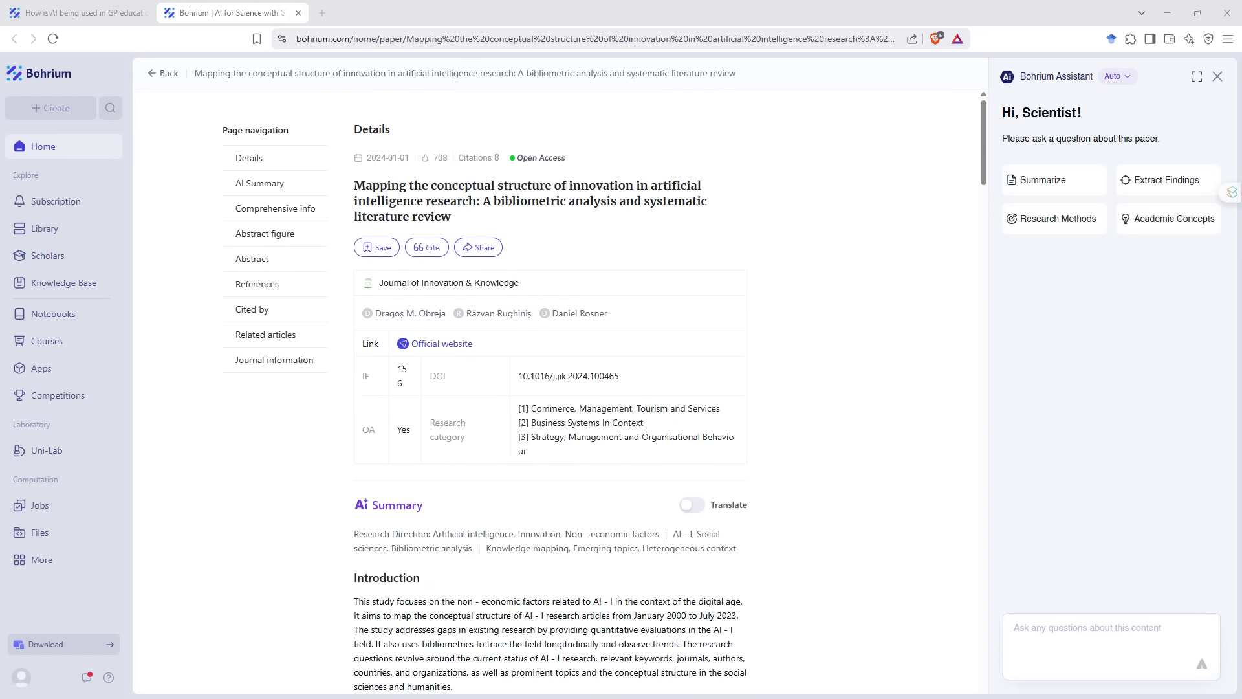
Step: View the paper's ScienceDirect article in a new tab, then go back to the GP answer
{"action": "middle_click", "coordinate": [595, 374]}
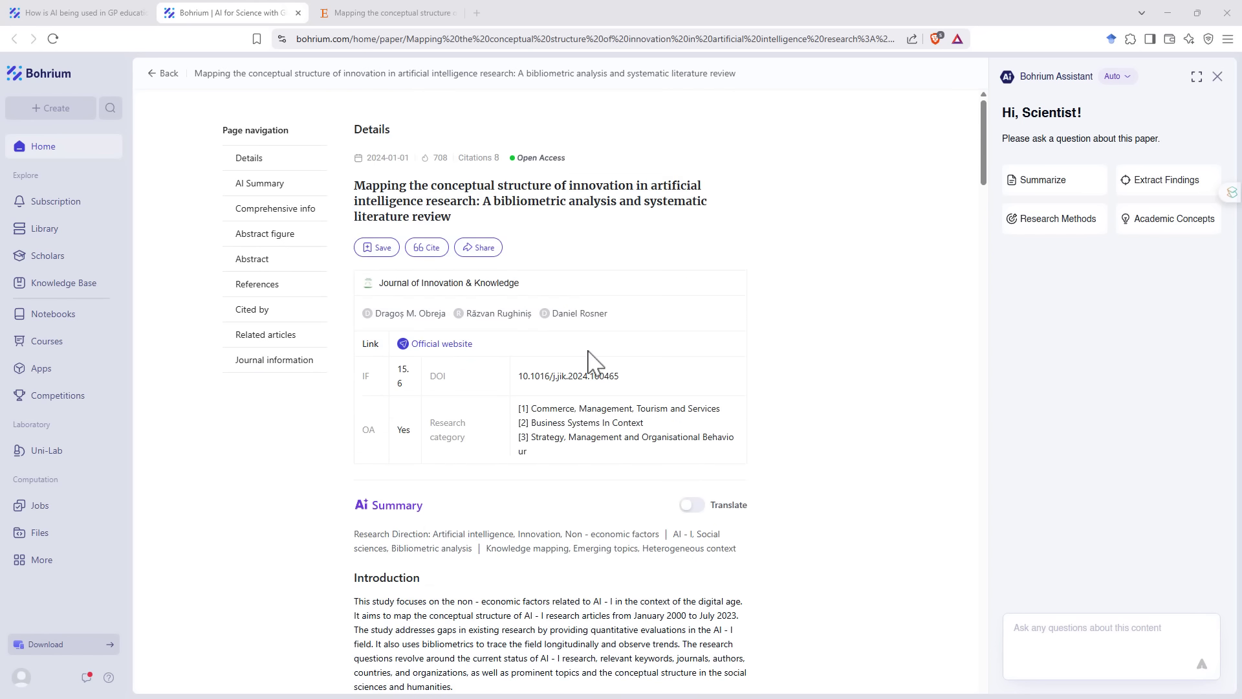
{"action": "left_click", "coordinate": [373, 15]}
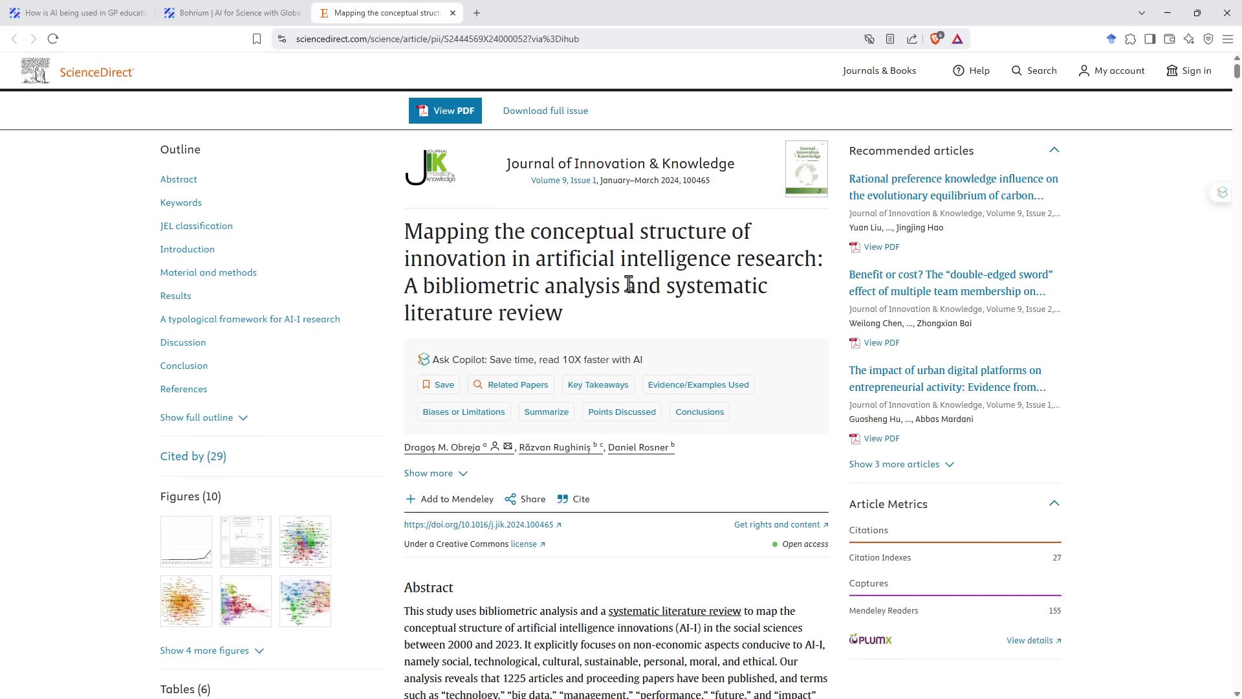
{"action": "key", "text": "ctrl+Tab"}
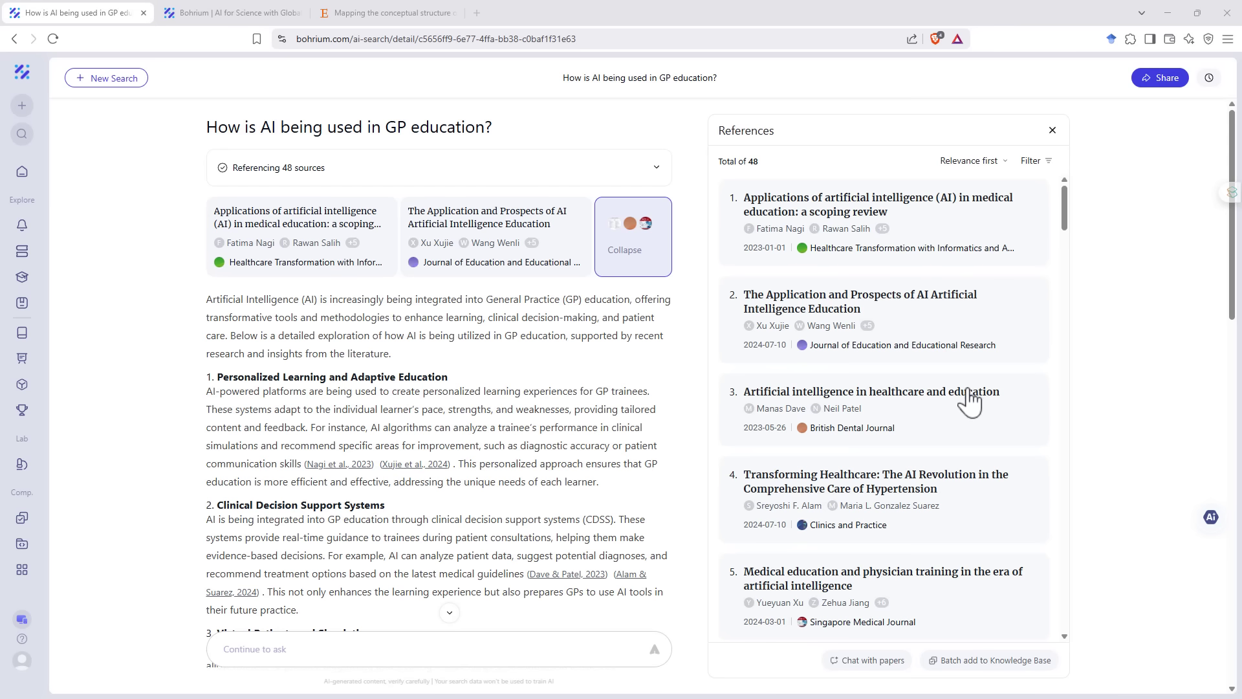
Step: Scroll to the conclusion and Related searches suggestions at the end of the GP education answer
{"action": "scroll", "coordinate": [387, 371], "scroll_direction": "down", "scroll_amount": 5}
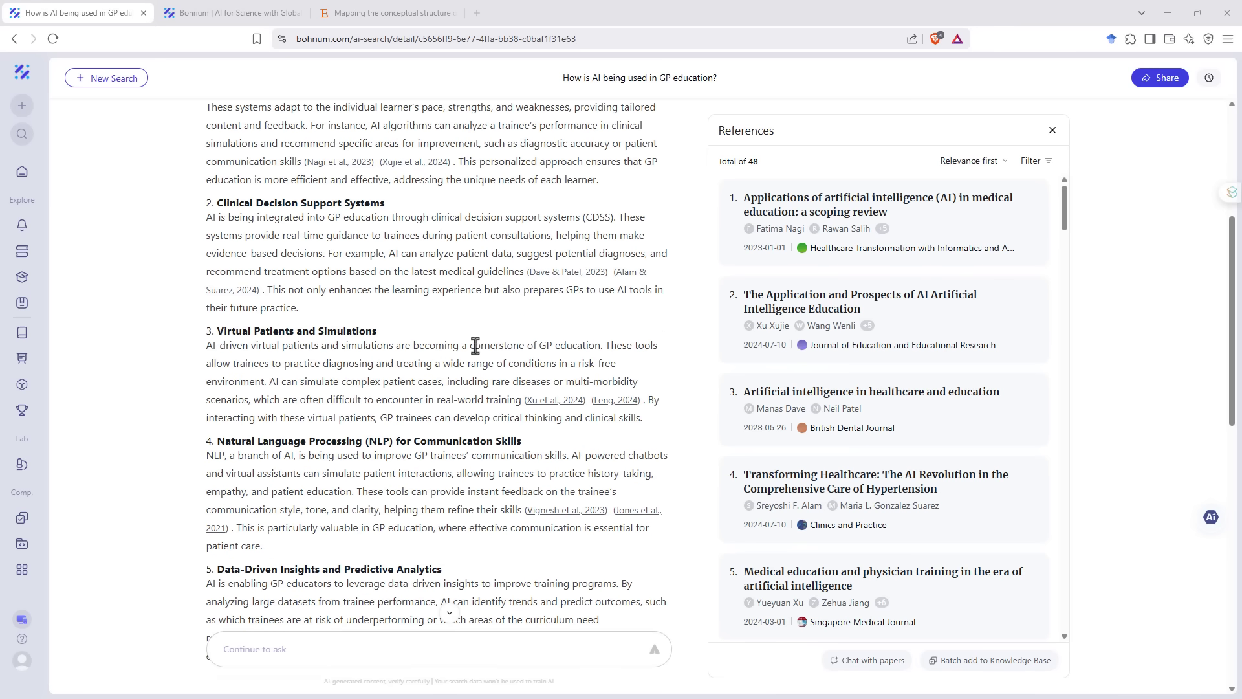
{"action": "scroll", "coordinate": [528, 335], "scroll_direction": "down", "scroll_amount": 10}
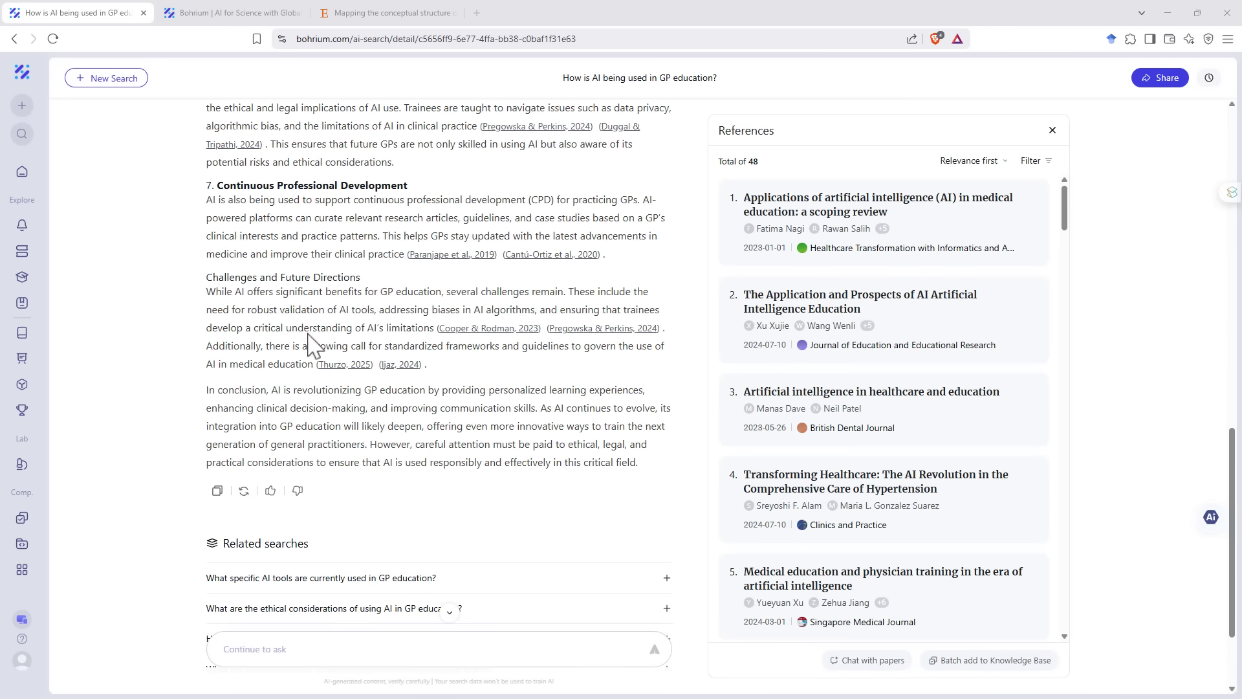
{"action": "scroll", "coordinate": [337, 305], "scroll_direction": "down", "scroll_amount": 2}
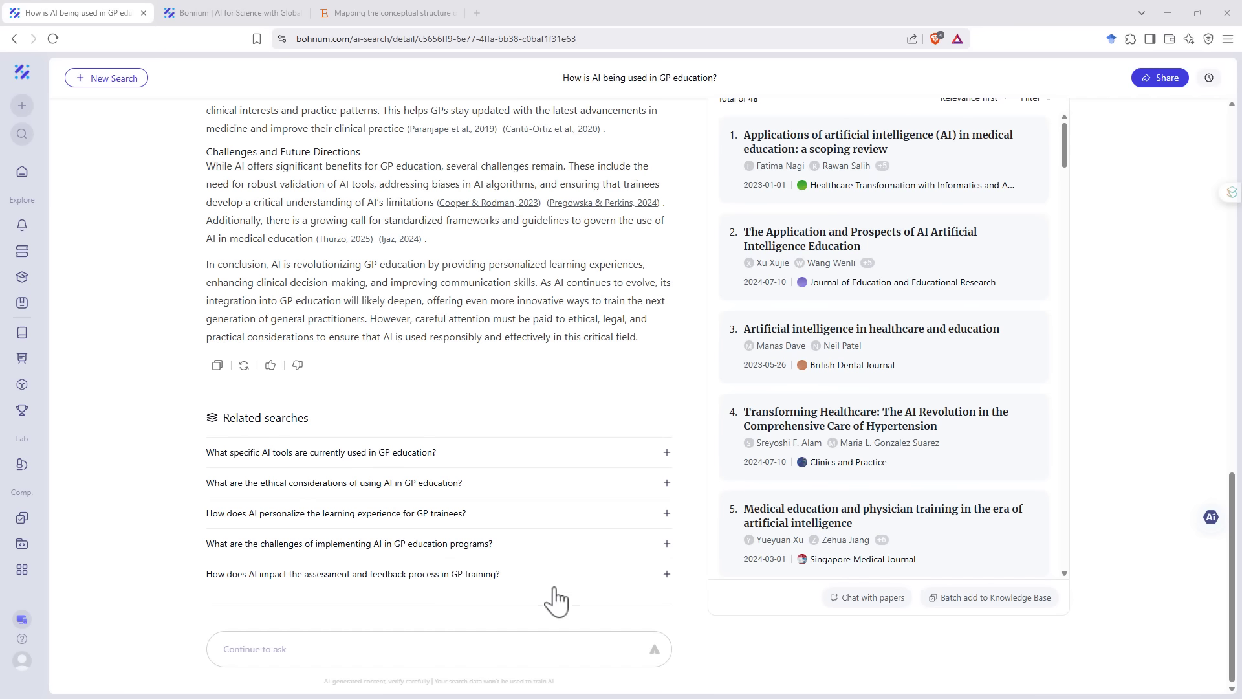
Step: Ask which specific AI tools are used in GP education, read the answer, and open search History
{"action": "left_click", "coordinate": [666, 454]}
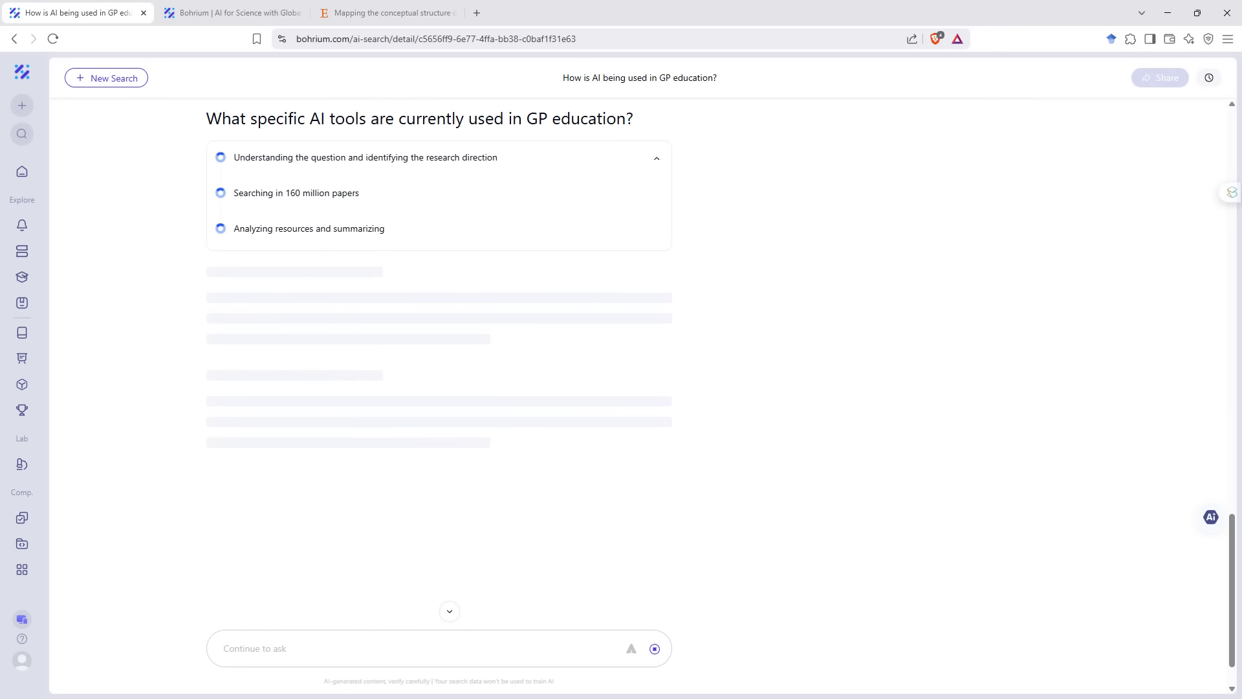
{"action": "scroll", "coordinate": [381, 213], "scroll_direction": "up", "scroll_amount": 2}
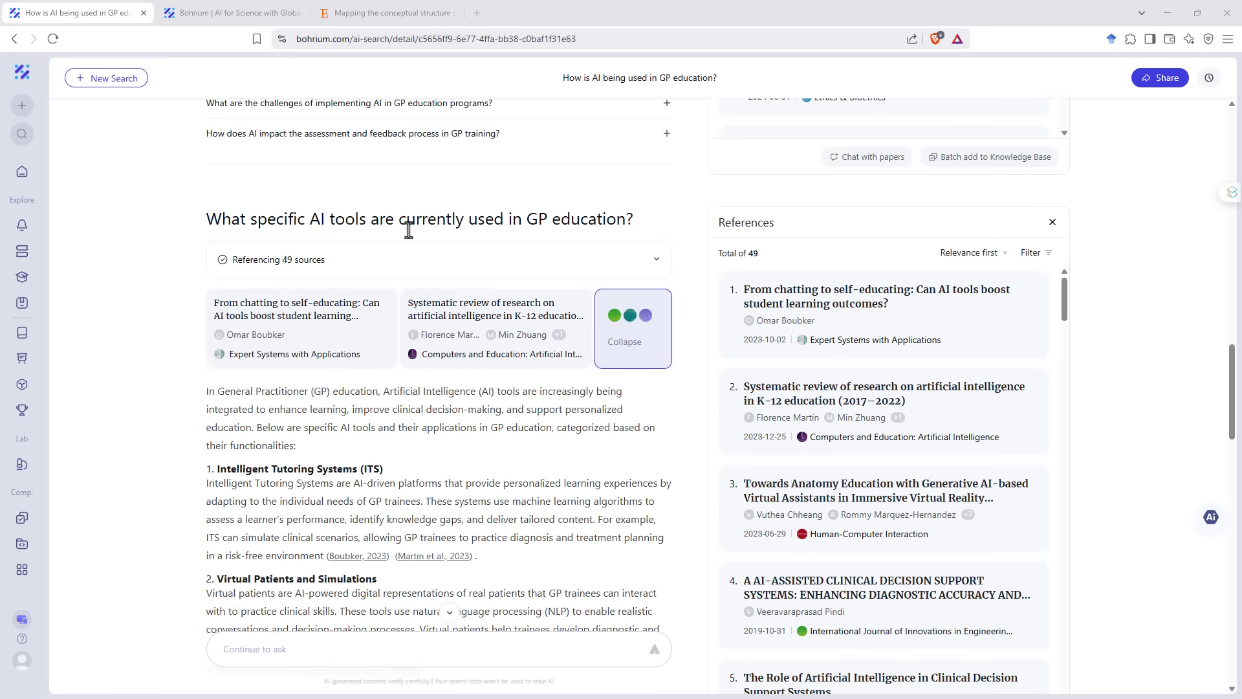
{"action": "scroll", "coordinate": [447, 317], "scroll_direction": "down", "scroll_amount": 4}
{"action": "scroll", "coordinate": [446, 317], "scroll_direction": "down", "scroll_amount": 20}
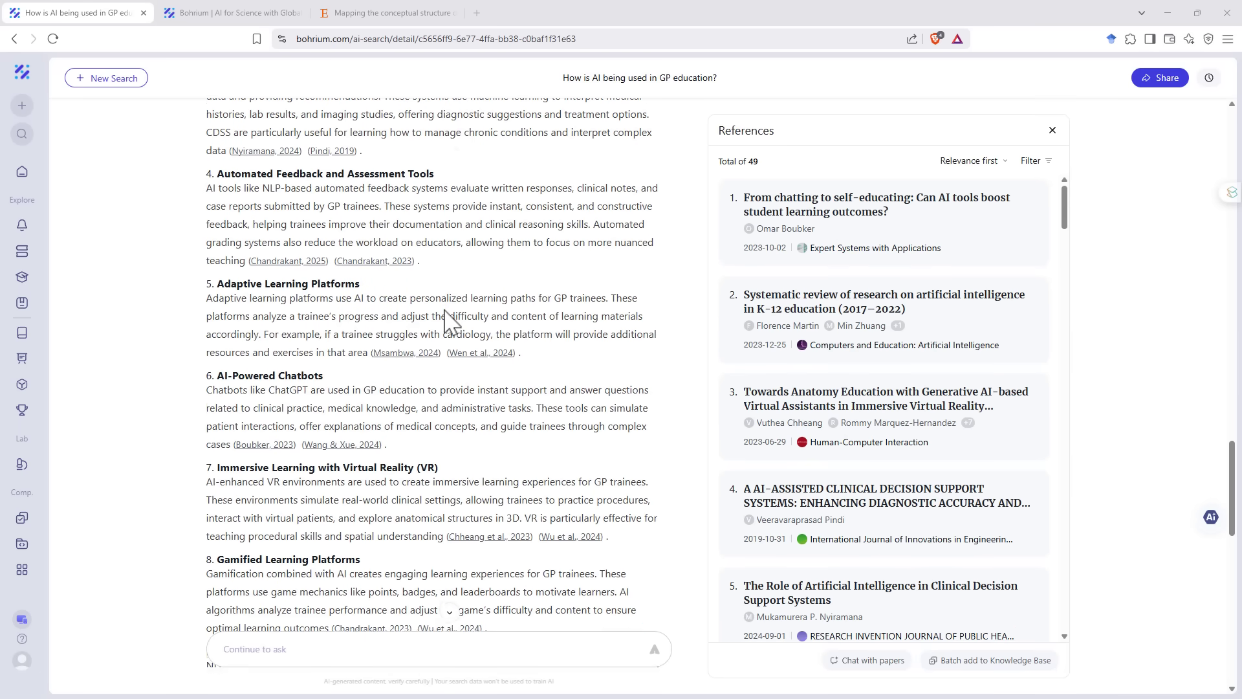
{"action": "scroll", "coordinate": [447, 320], "scroll_direction": "down", "scroll_amount": 3}
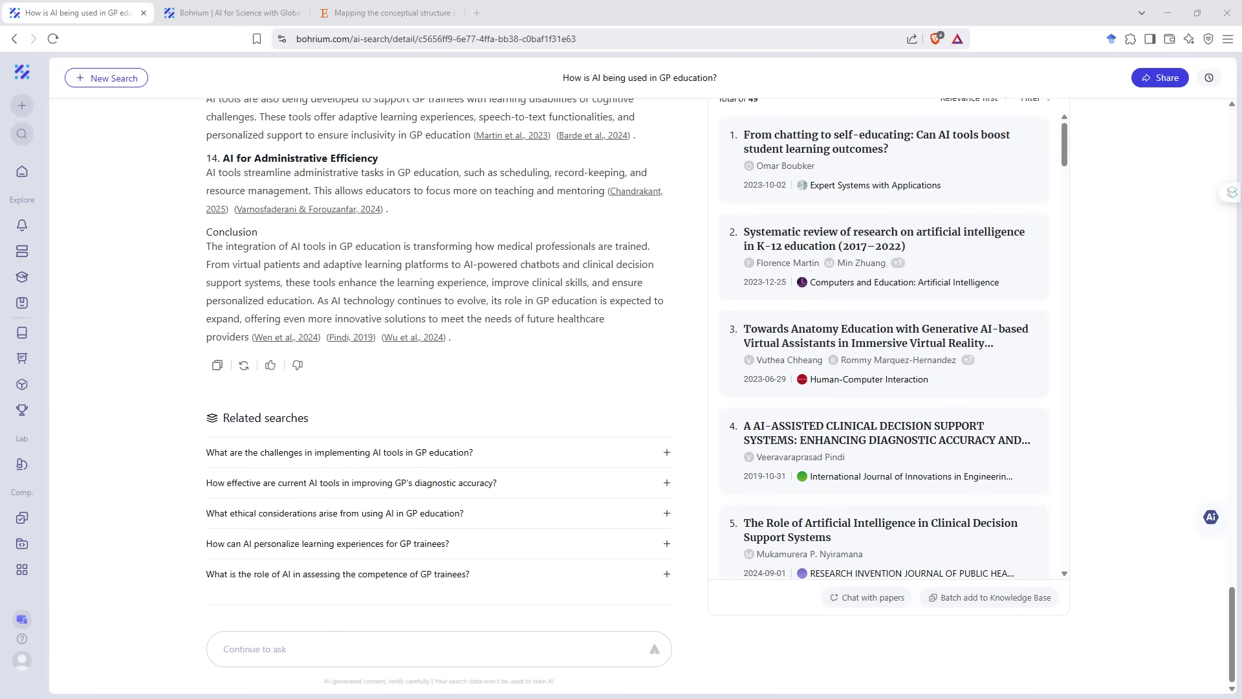
{"action": "left_click", "coordinate": [1209, 79]}
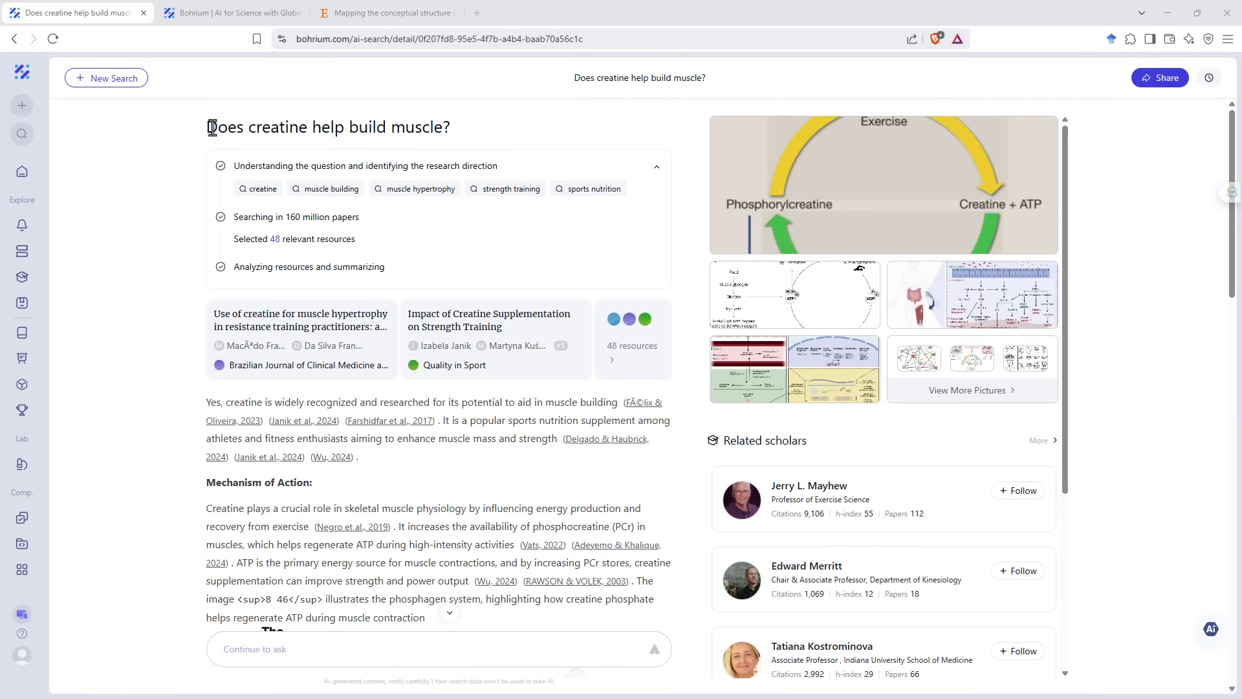
Step: Highlight the full title 'Does creatine help build muscle?' to bring up the Ask popup
{"action": "left_click_drag", "start_coordinate": [213, 127], "coordinate": [456, 144]}
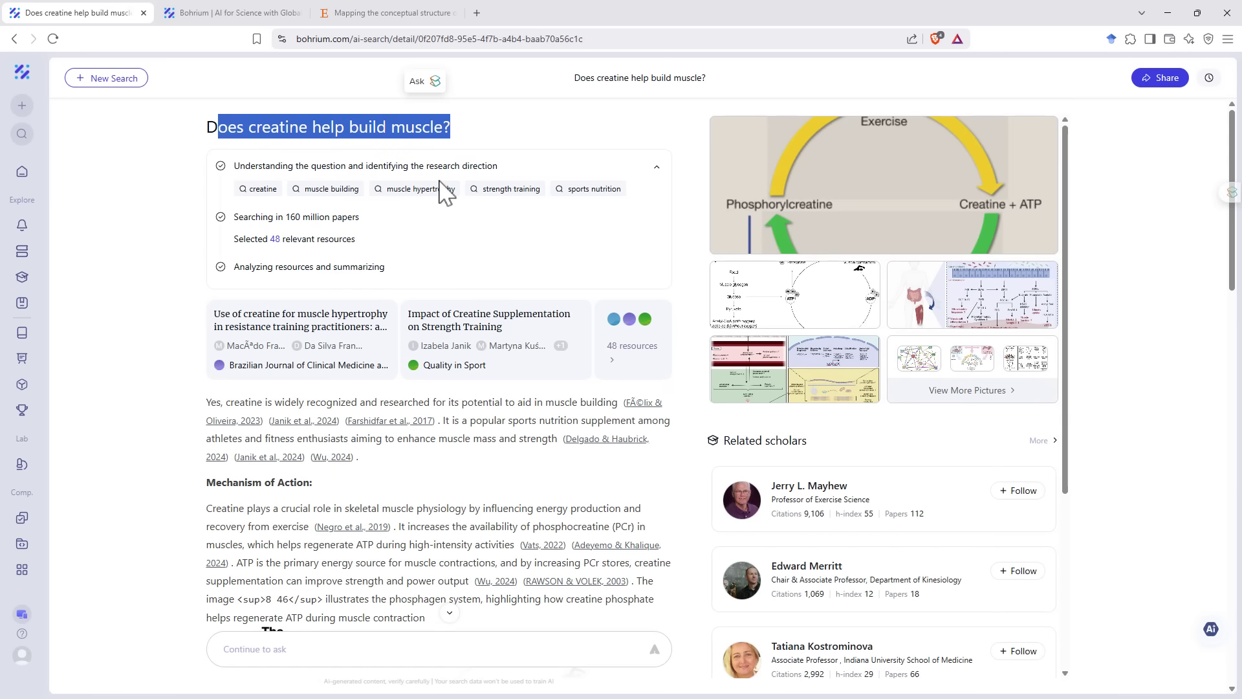
{"action": "left_click_drag", "start_coordinate": [207, 127], "coordinate": [468, 139]}
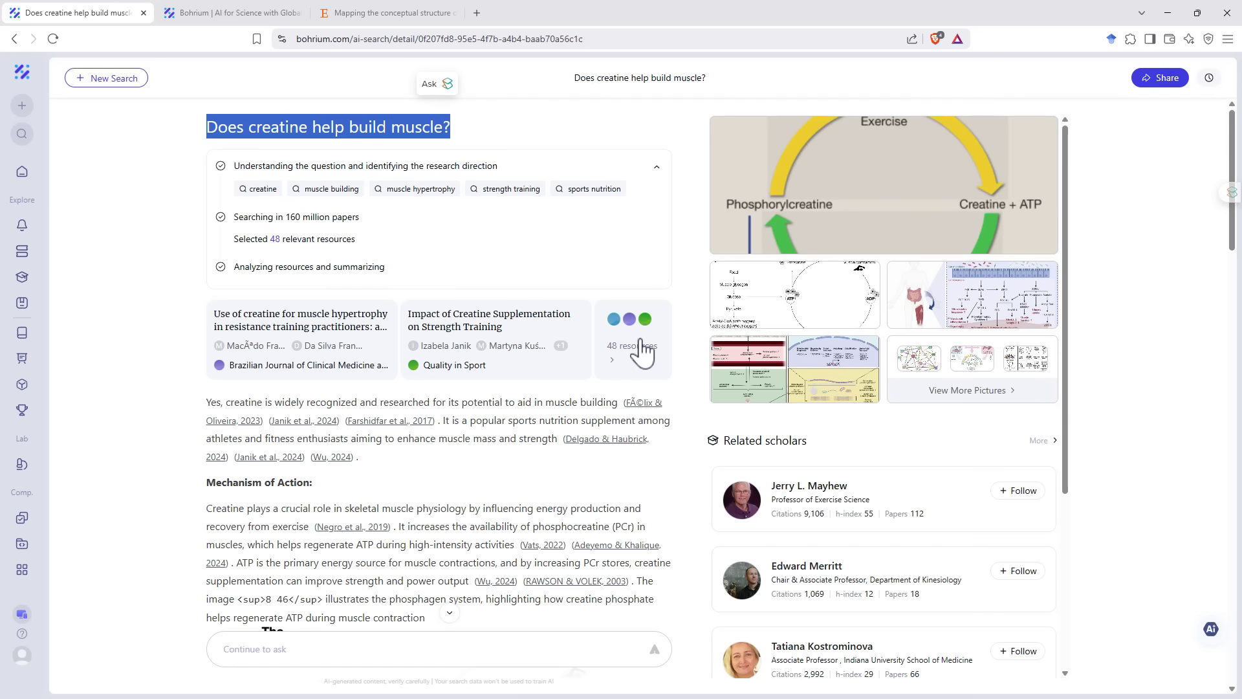
Step: Show the creatine answer's 48 references and read through its diagrams
{"action": "left_click", "coordinate": [663, 323]}
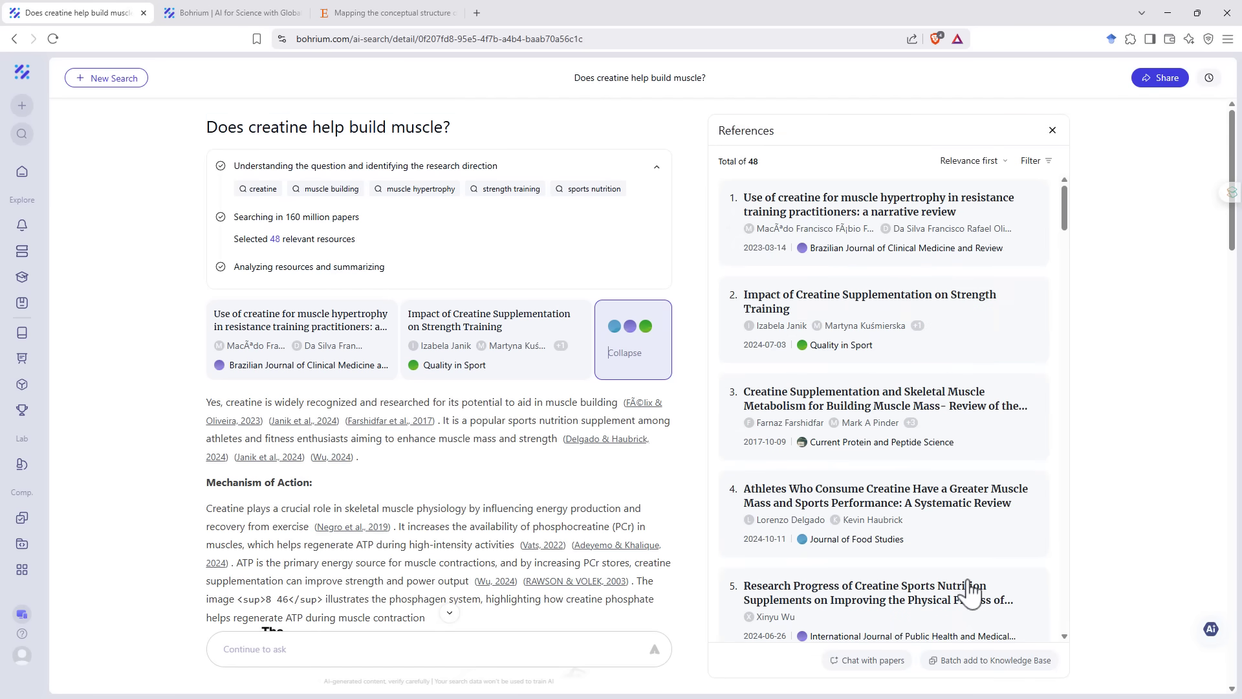
{"action": "scroll", "coordinate": [471, 360], "scroll_direction": "down", "scroll_amount": 7}
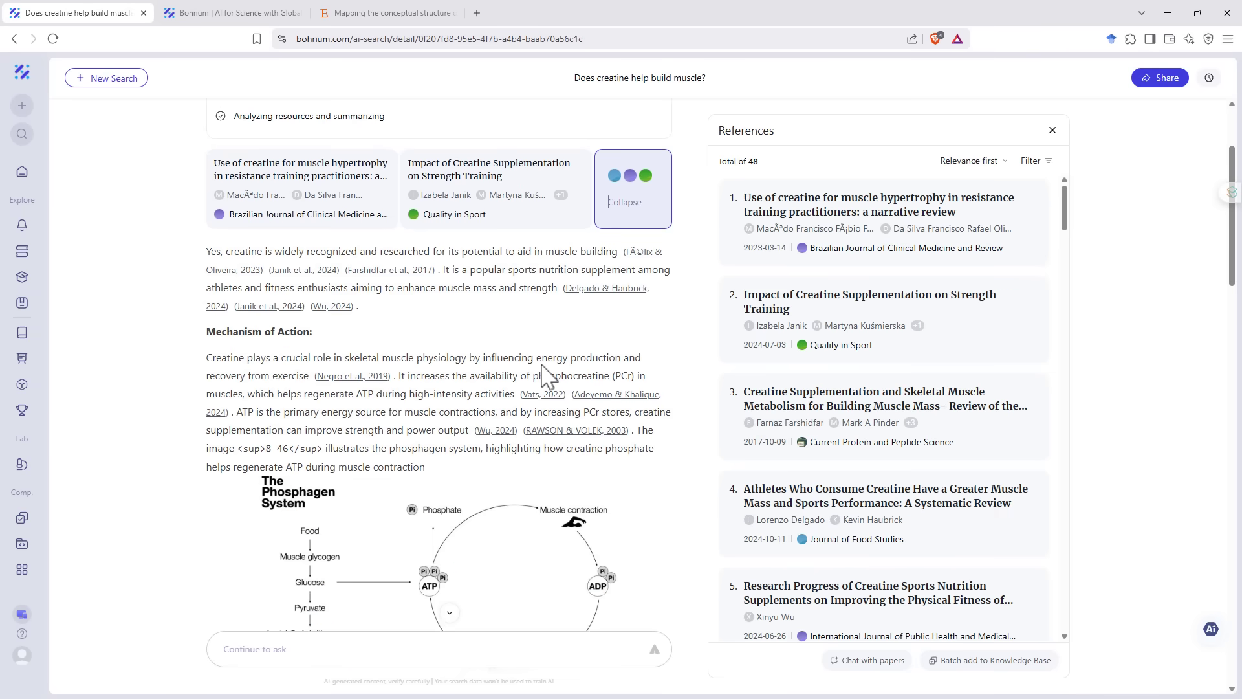
{"action": "scroll", "coordinate": [549, 372], "scroll_direction": "up", "scroll_amount": 2}
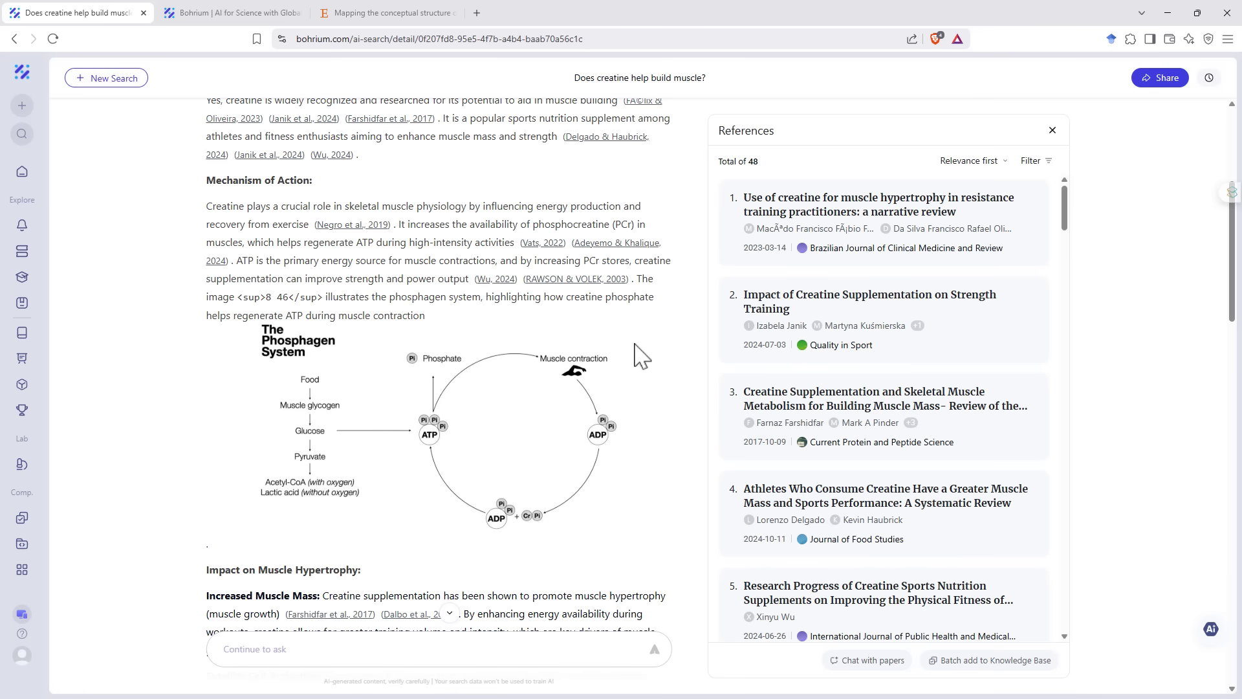
{"action": "scroll", "coordinate": [641, 358], "scroll_direction": "down", "scroll_amount": 7}
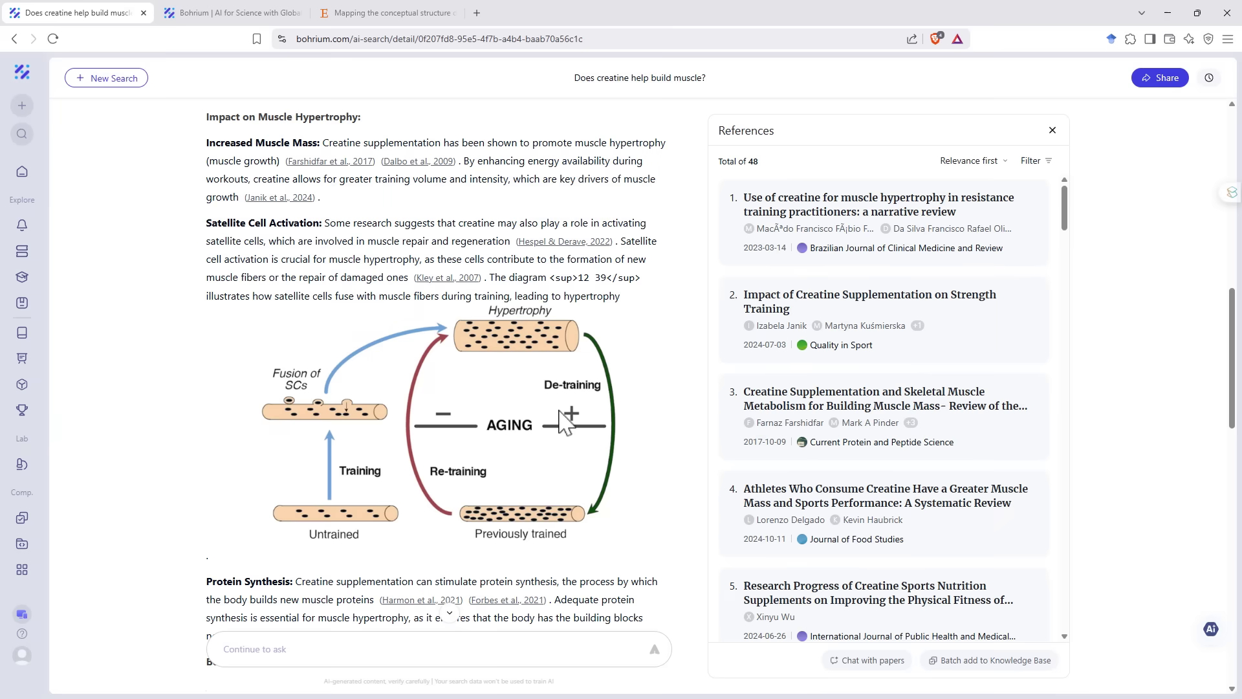
{"action": "scroll", "coordinate": [570, 414], "scroll_direction": "down", "scroll_amount": 7}
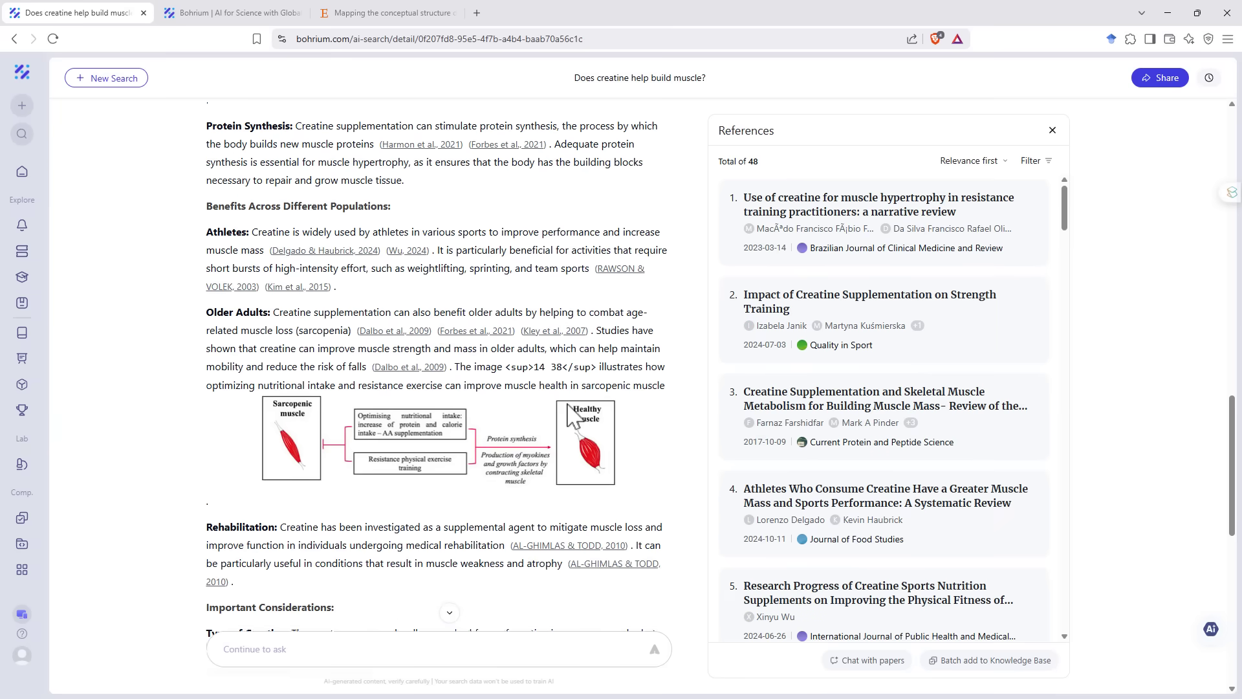
{"action": "scroll", "coordinate": [569, 414], "scroll_direction": "down", "scroll_amount": 10}
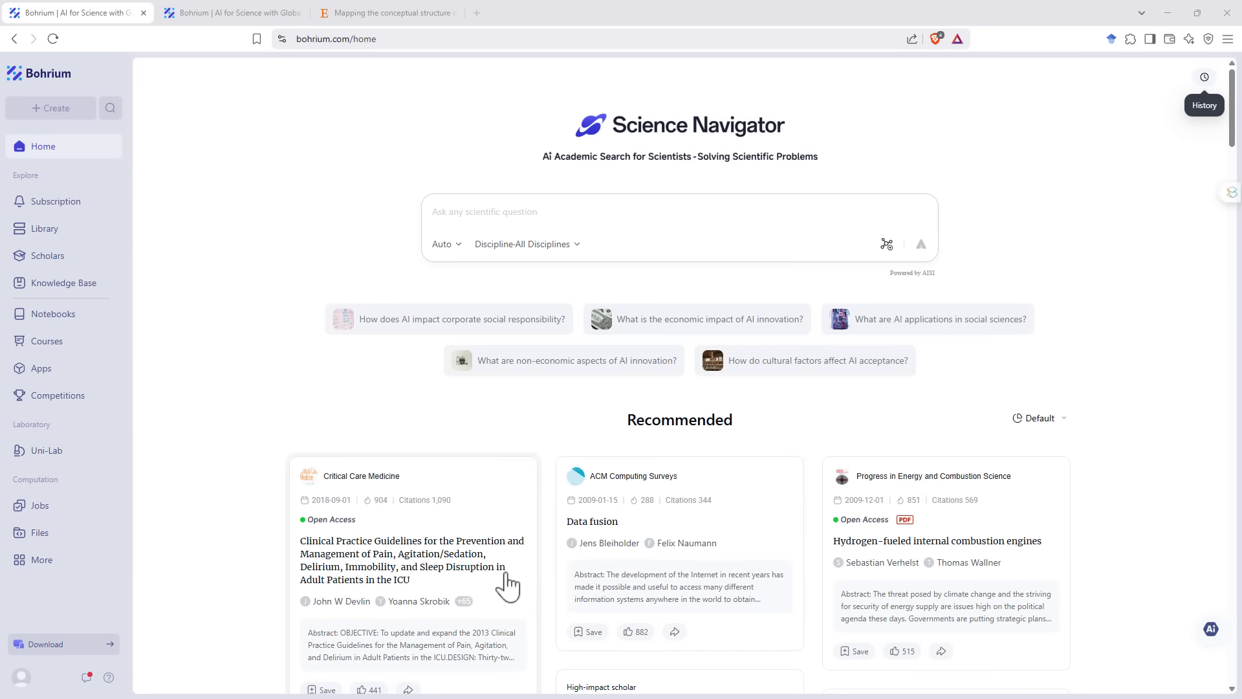
{"action": "scroll", "coordinate": [808, 465], "scroll_direction": "down", "scroll_amount": 4}
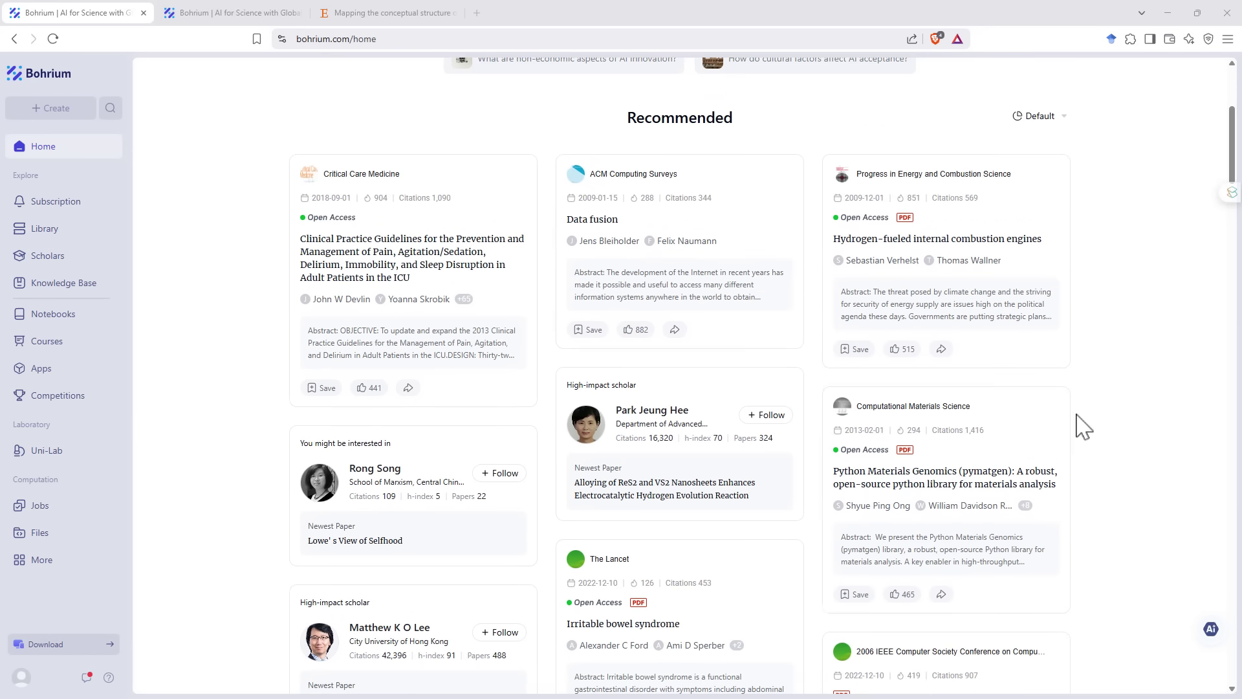
{"action": "scroll", "coordinate": [1104, 438], "scroll_direction": "up", "scroll_amount": 4}
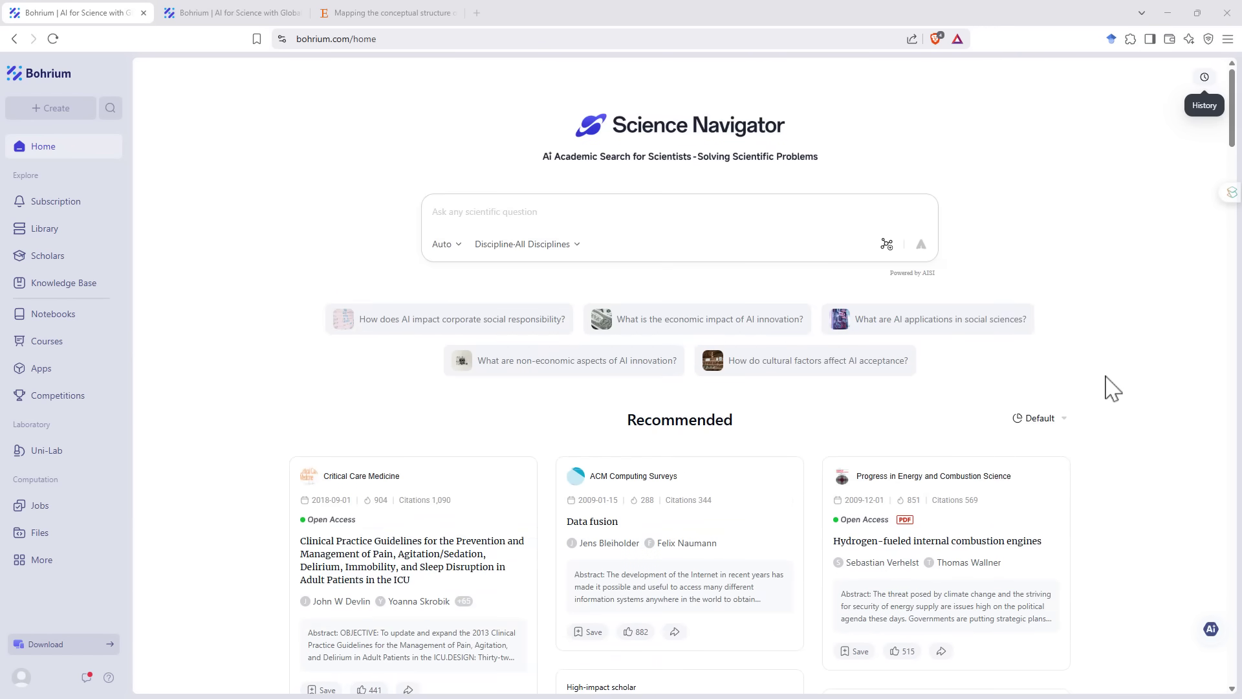
Step: Create a new journal subscription to the Australian Journal of General Practice
{"action": "left_click", "coordinate": [55, 213]}
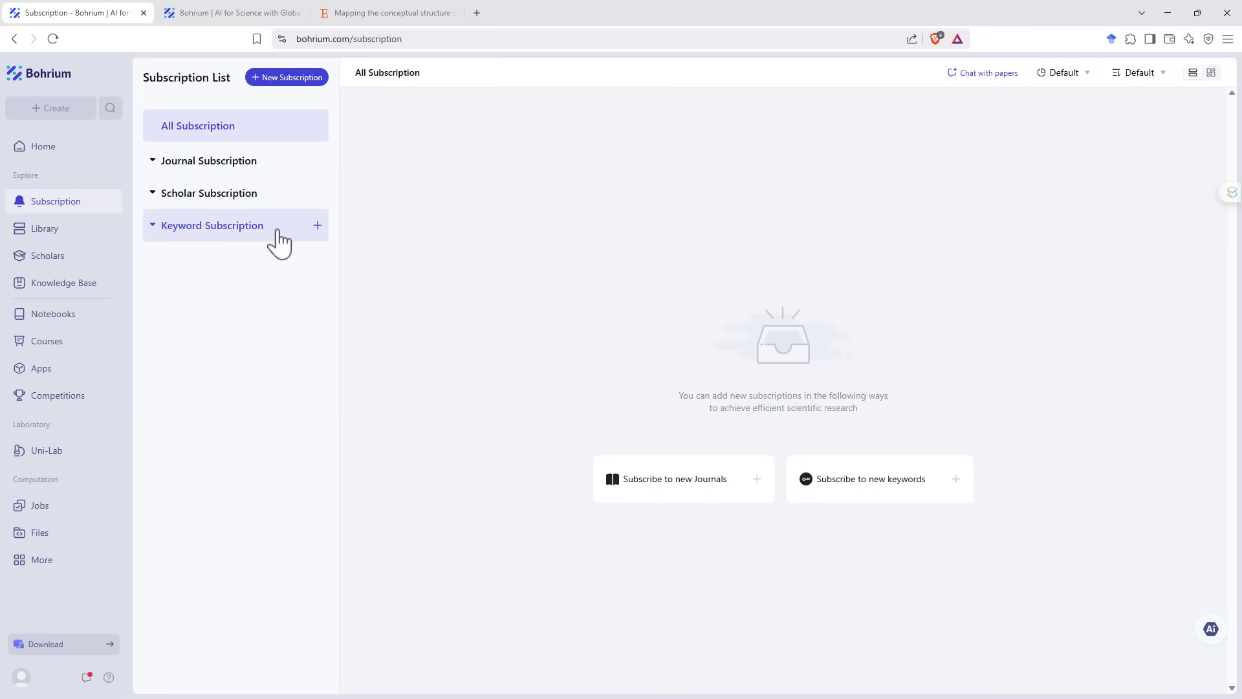
{"action": "left_click", "coordinate": [292, 78]}
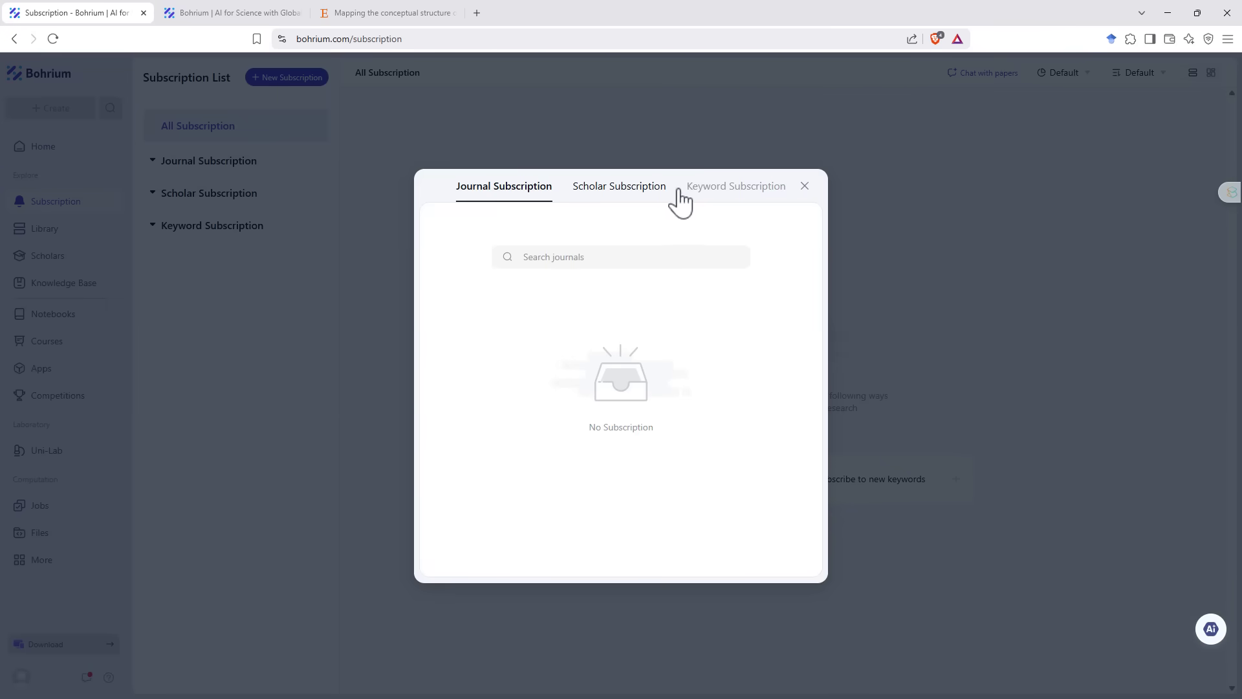
{"action": "left_click", "coordinate": [577, 258]}
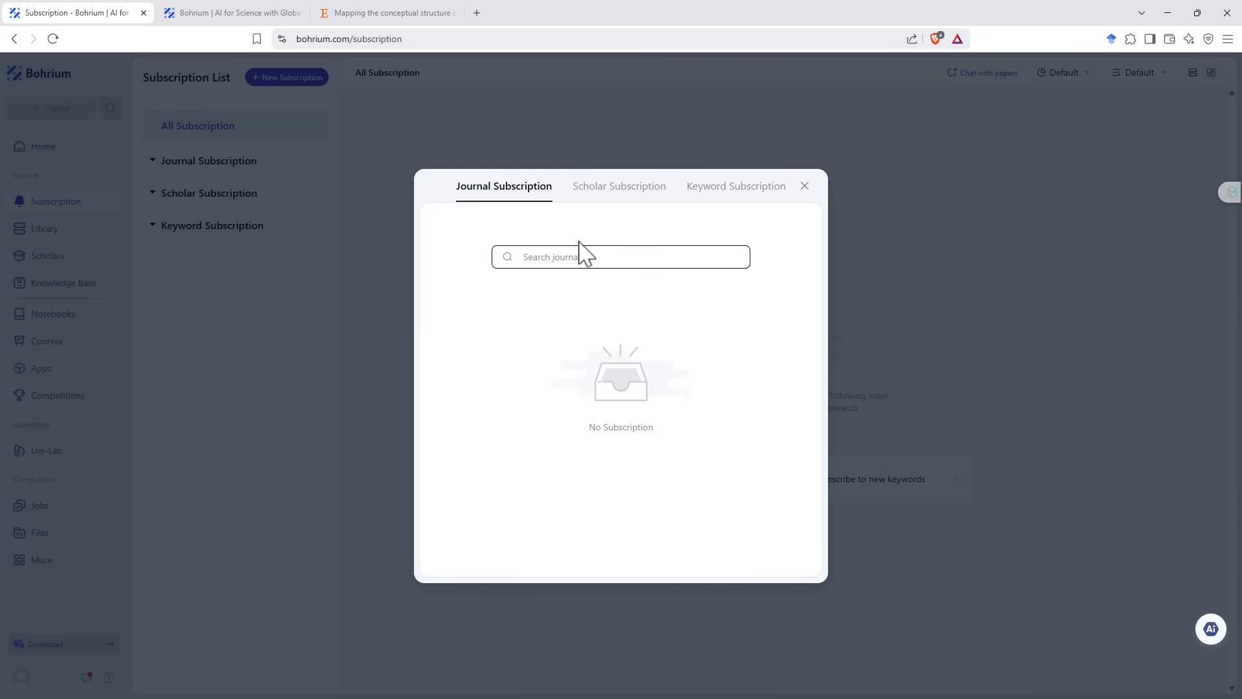
{"action": "type", "text": "australian journal of general practice"}
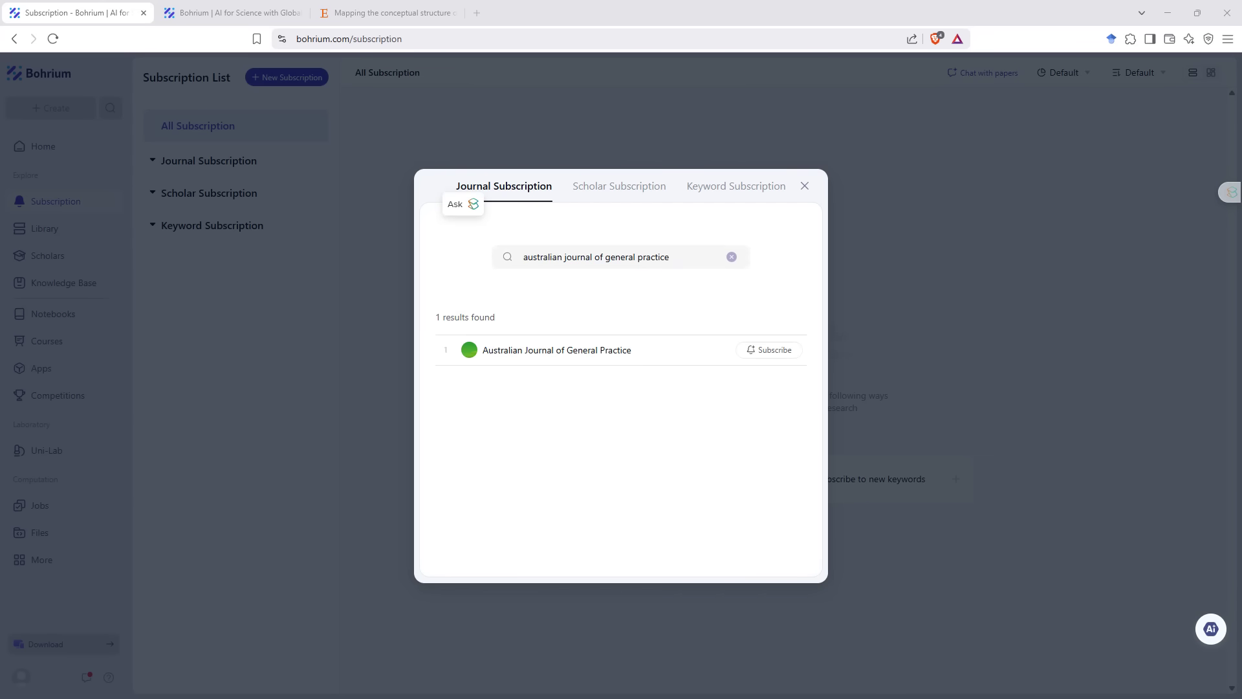
{"action": "left_click", "coordinate": [774, 350]}
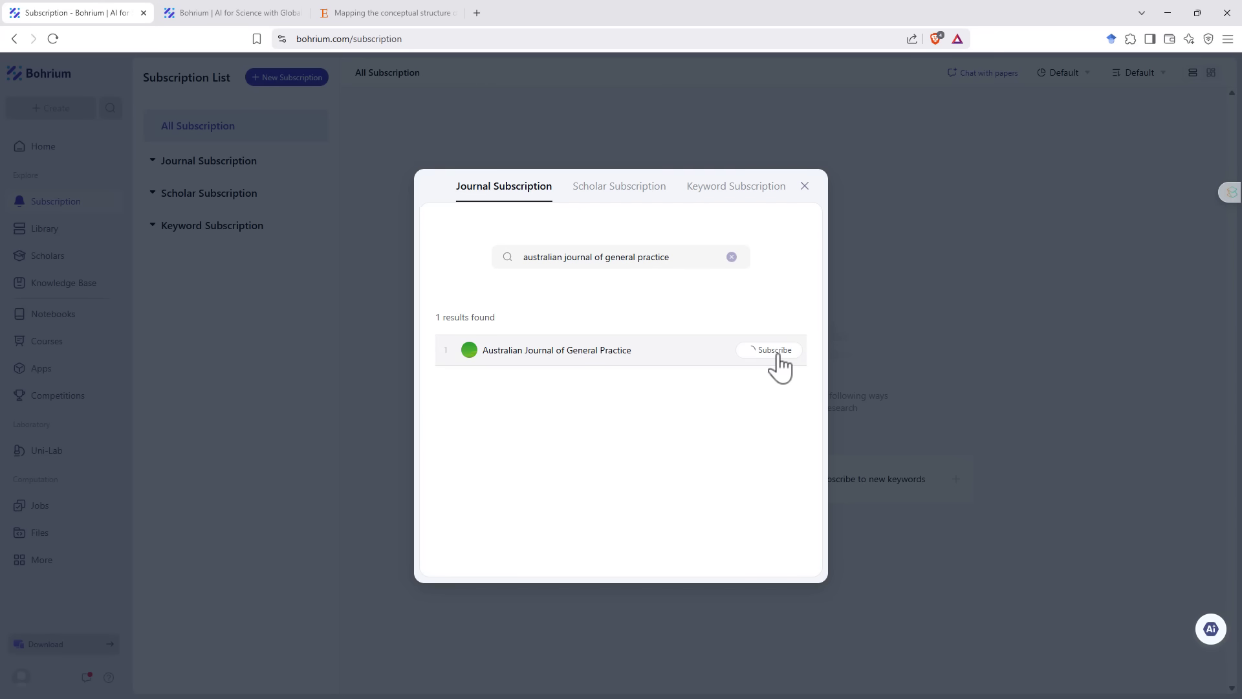
{"action": "left_click", "coordinate": [632, 188]}
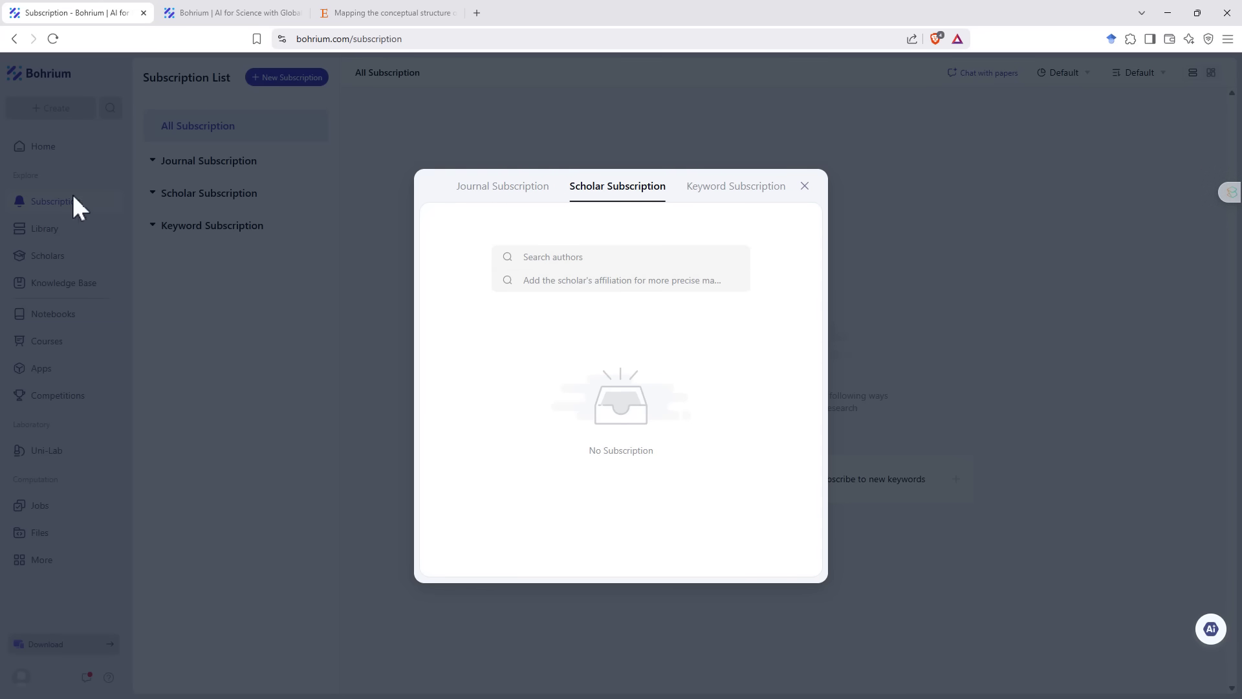
Step: Search authors for the scholar's pasted name and highlight the fourth result's affiliation
{"action": "left_click", "coordinate": [570, 254]}
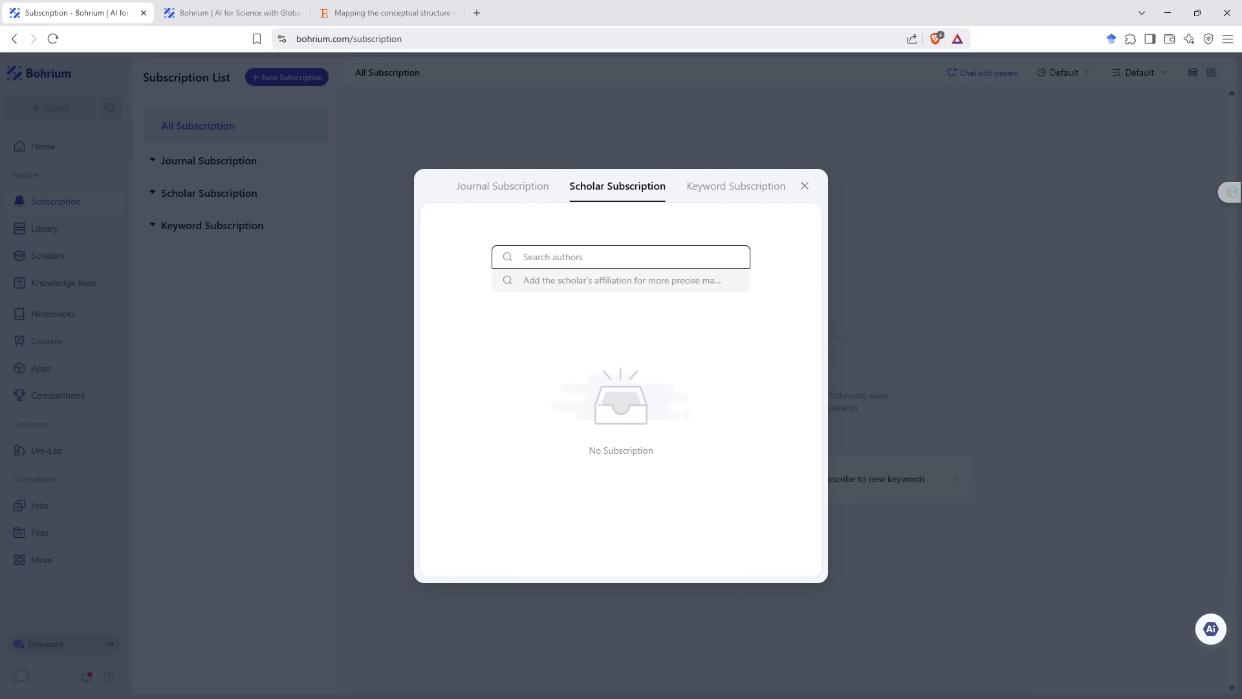
{"action": "type", "text": "lyndon walker"}
{"action": "key", "text": "Return"}
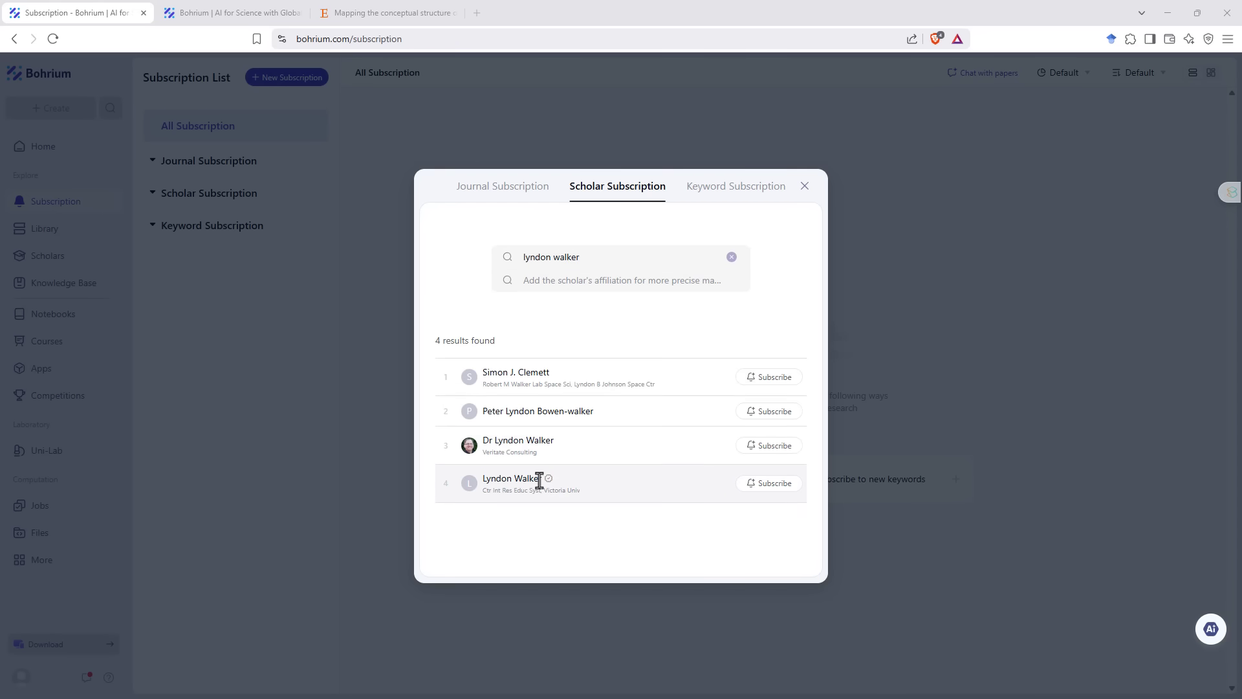
{"action": "mouse_move", "coordinate": [549, 480]}
{"action": "left_click_drag", "start_coordinate": [482, 493], "coordinate": [591, 502]}
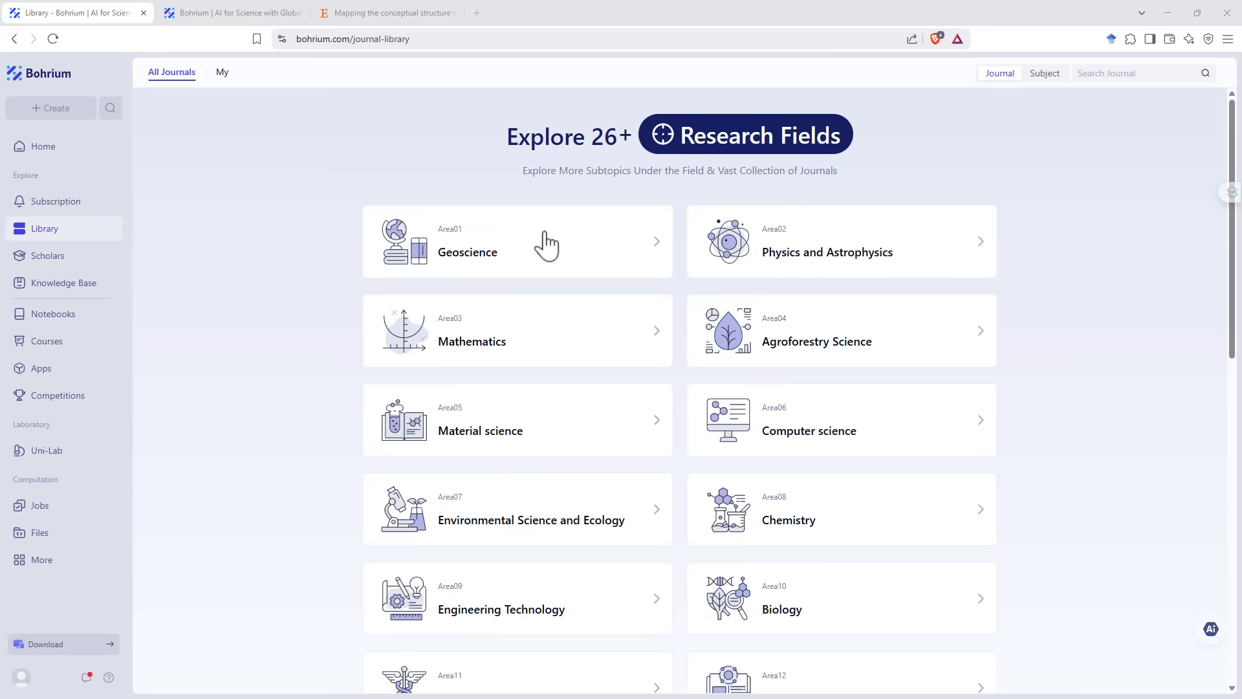
Step: Open IEEE Communications Surveys & Tutorials under Computer science › computer science, information systems
{"action": "scroll", "coordinate": [547, 246], "scroll_direction": "down", "scroll_amount": 7}
{"action": "scroll", "coordinate": [547, 246], "scroll_direction": "up", "scroll_amount": 7}
{"action": "left_click", "coordinate": [809, 430]}
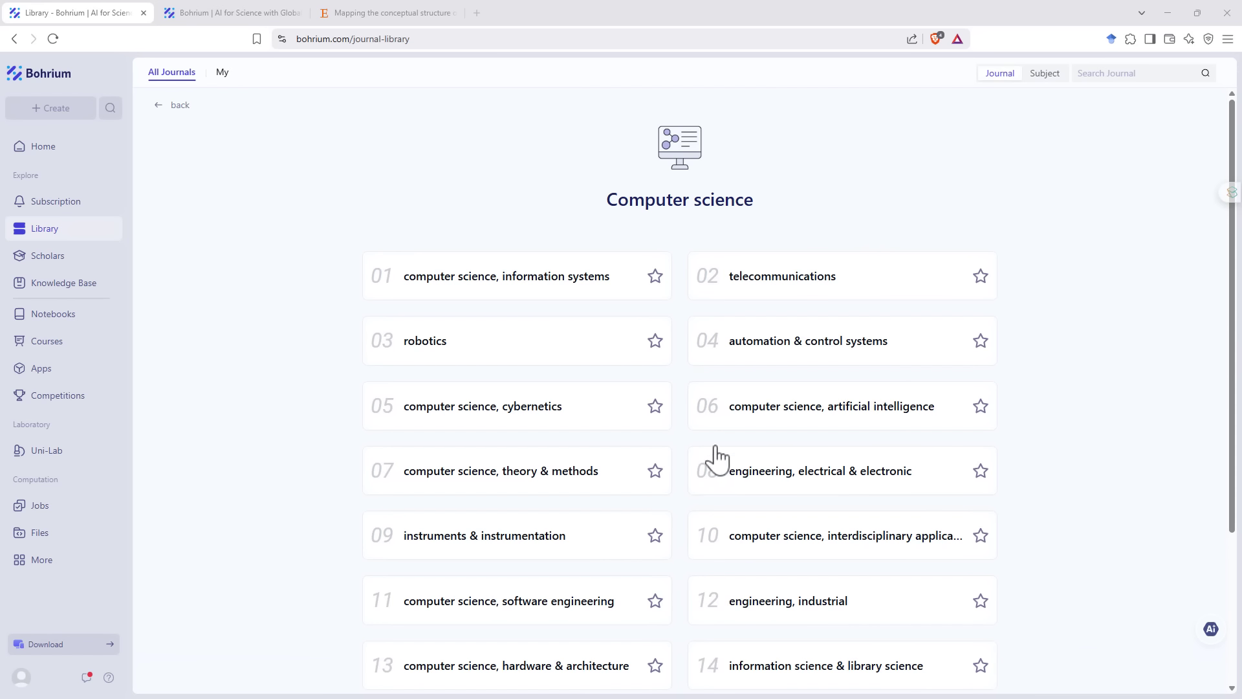
{"action": "left_click", "coordinate": [504, 284]}
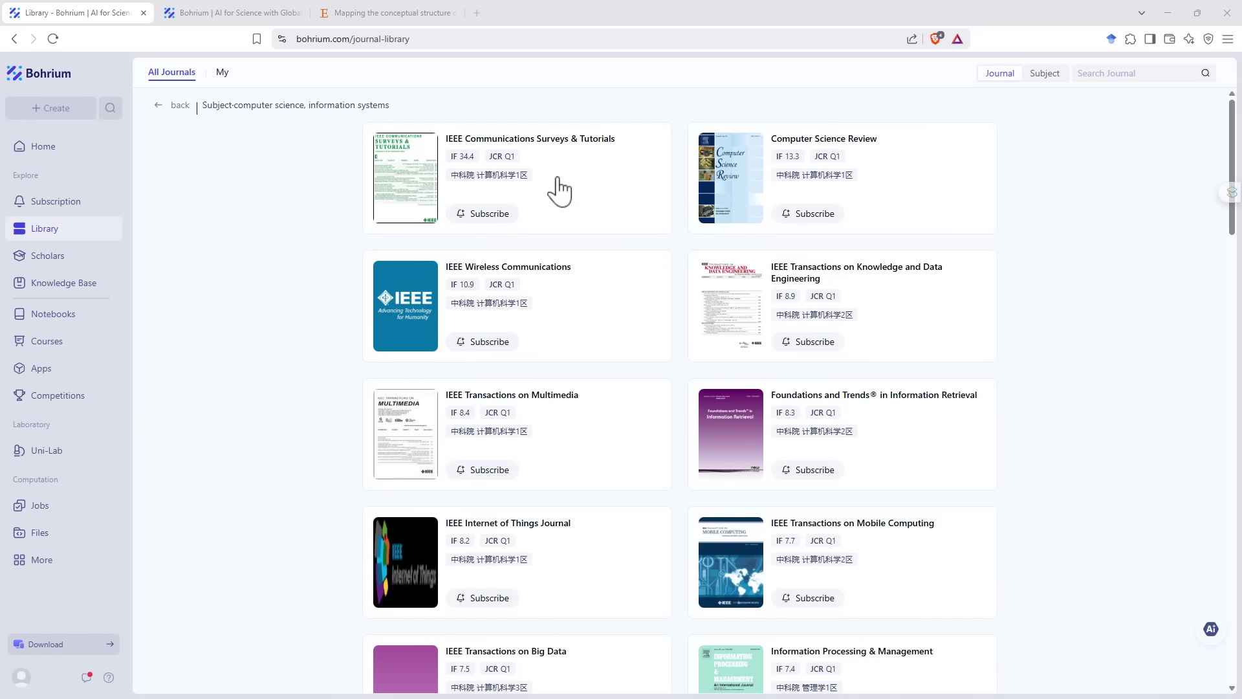
{"action": "left_click_drag", "start_coordinate": [555, 187], "coordinate": [447, 182]}
{"action": "left_click", "coordinate": [448, 184]}
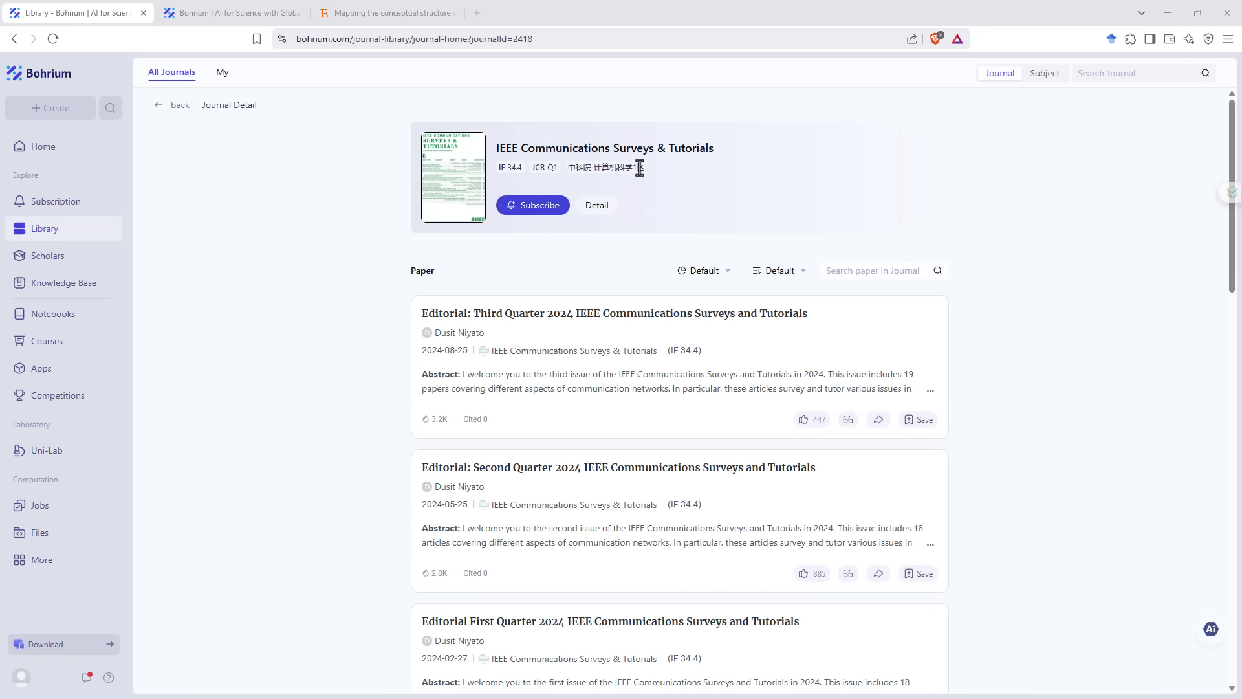
{"action": "left_click_drag", "start_coordinate": [647, 169], "coordinate": [566, 169]}
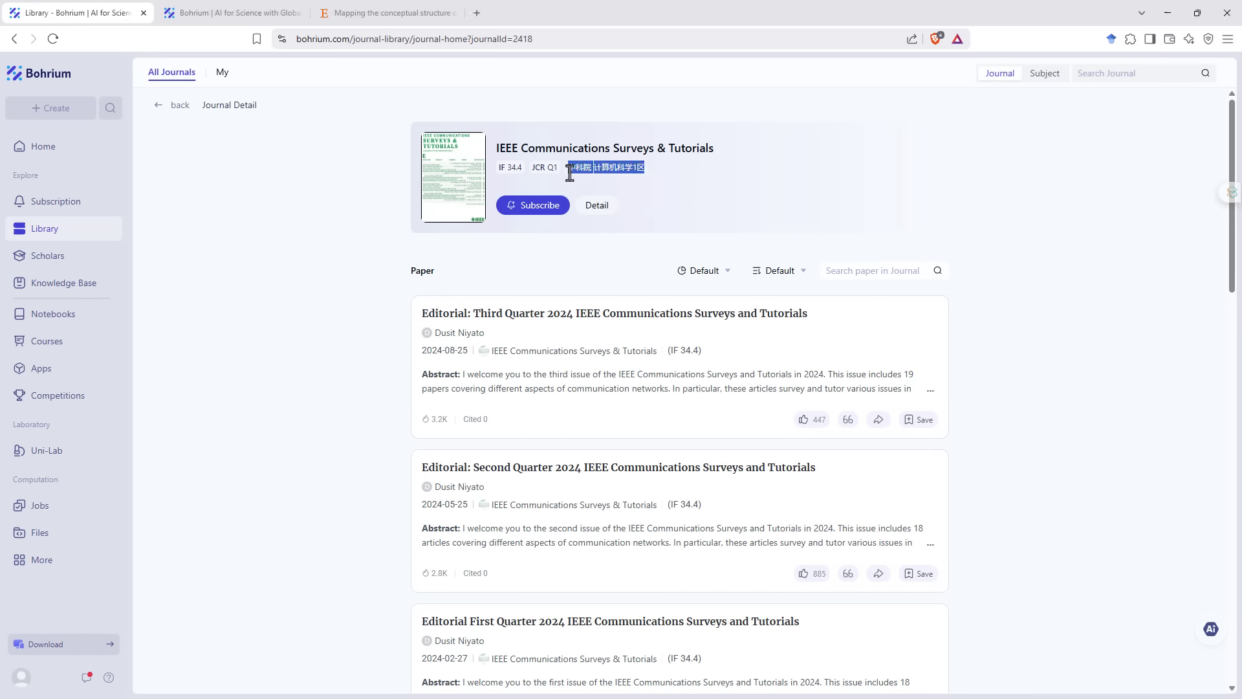
{"action": "left_click", "coordinate": [867, 186]}
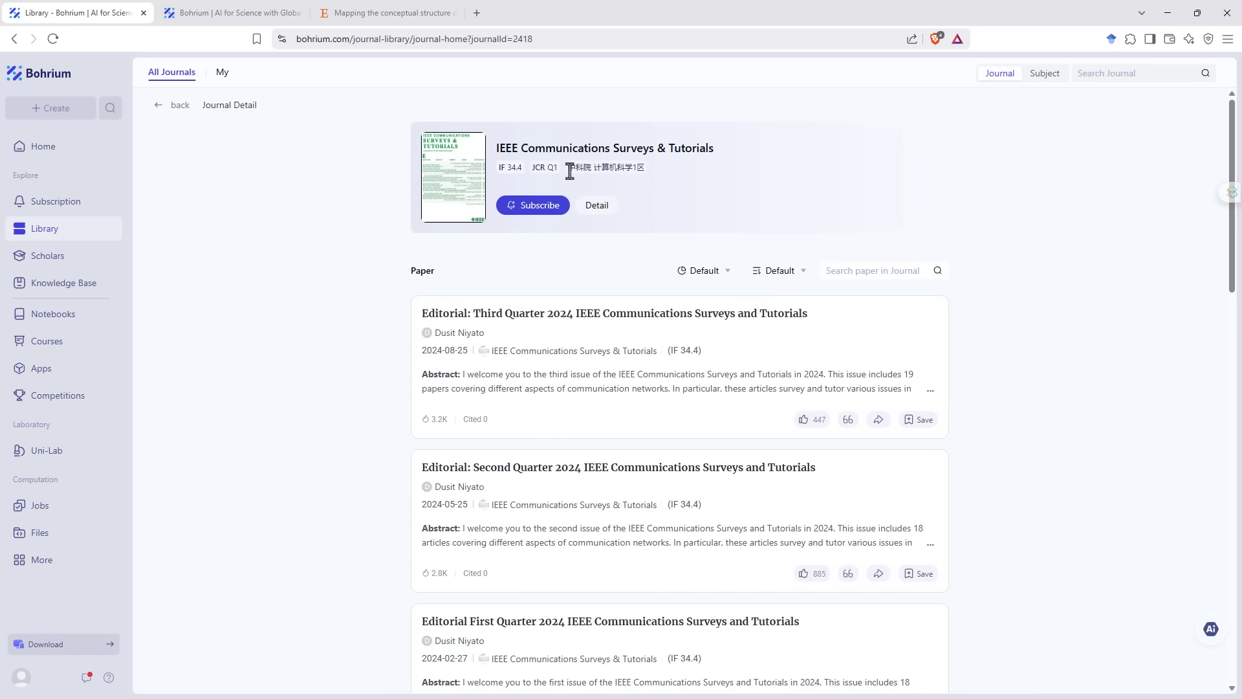
{"action": "left_click_drag", "start_coordinate": [570, 170], "coordinate": [647, 170]}
{"action": "left_click", "coordinate": [737, 185]}
{"action": "left_click", "coordinate": [22, 679]}
{"action": "left_click", "coordinate": [153, 437]}
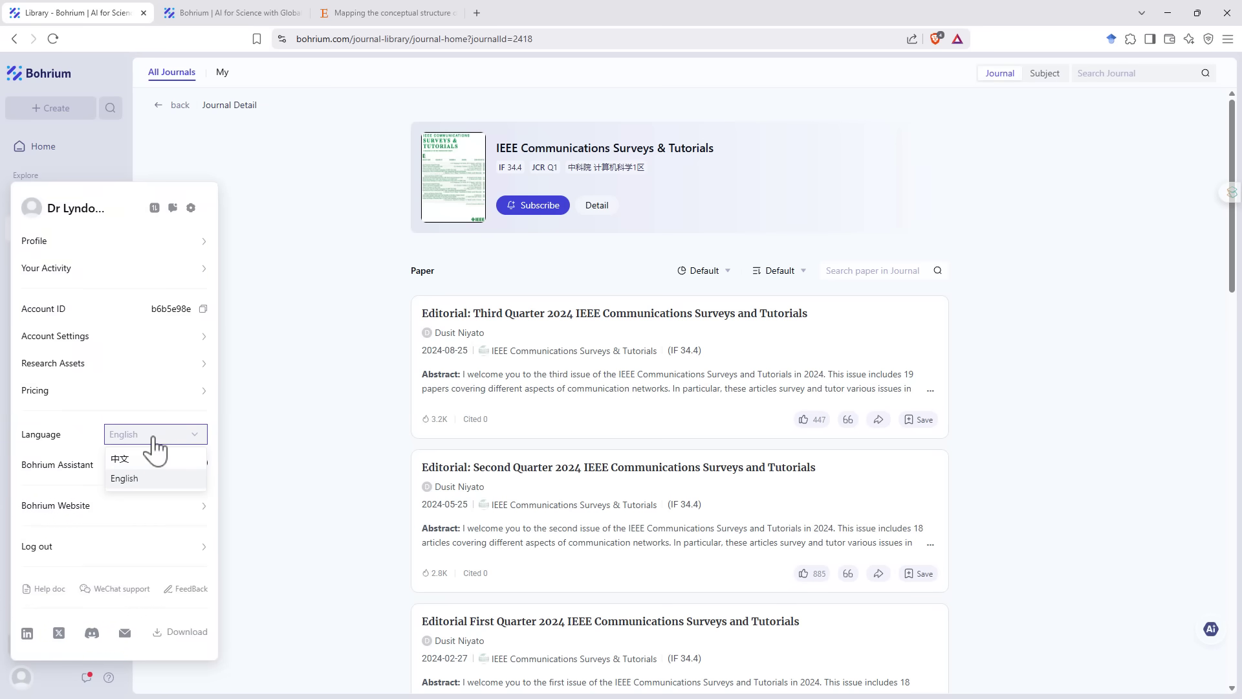
{"action": "left_click", "coordinate": [262, 268]}
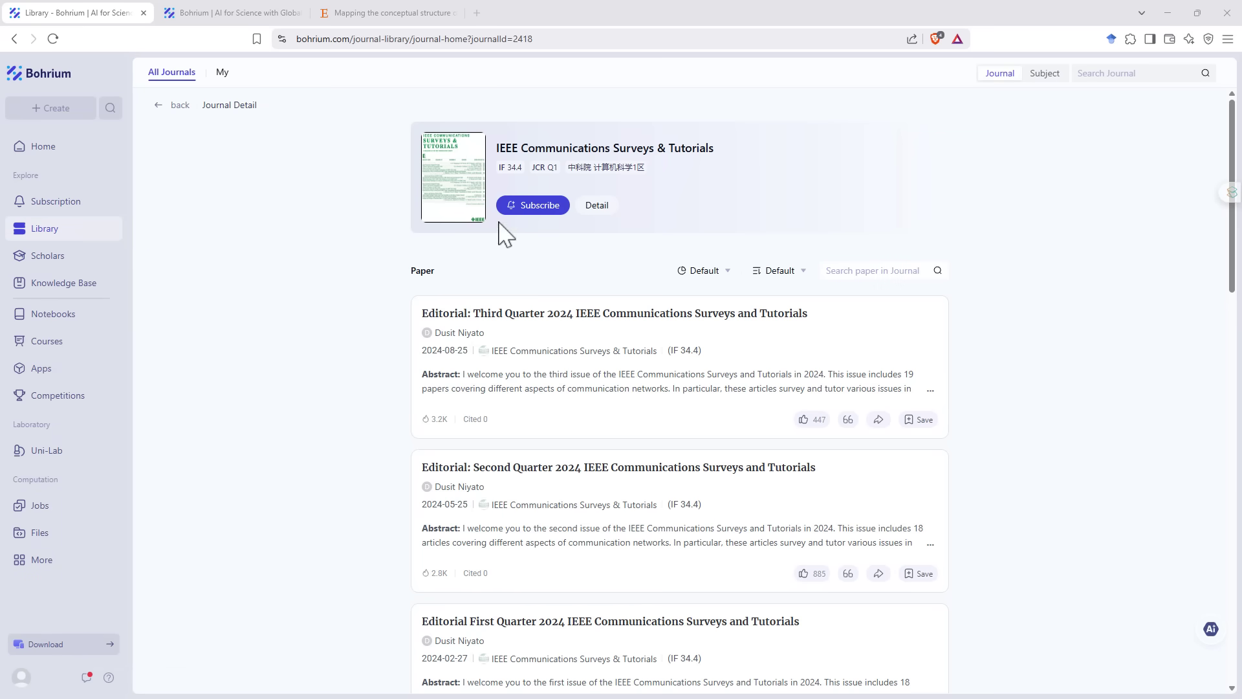
Step: Go to the Scholars page and focus its scholar name search box
{"action": "left_click", "coordinate": [43, 257]}
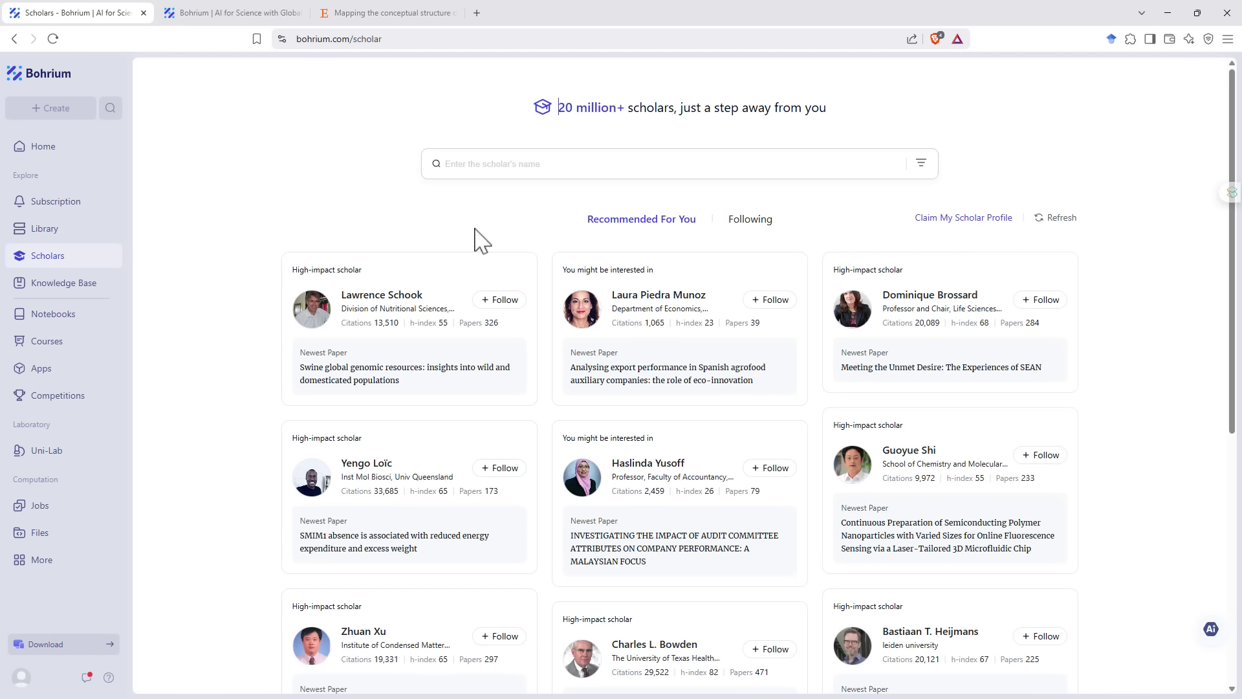
{"action": "left_click", "coordinate": [478, 165]}
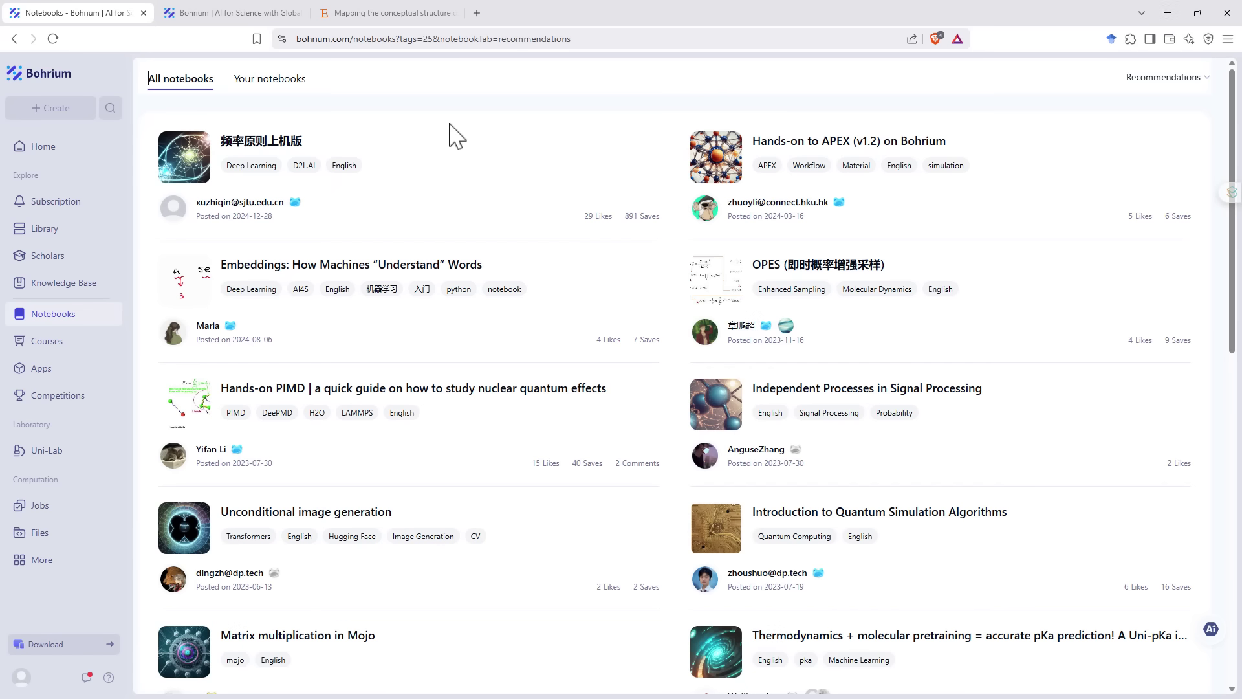
Step: Go to the Courses page with premium courses like Computational Materials Science (Autumn 2024)
{"action": "left_click", "coordinate": [61, 350]}
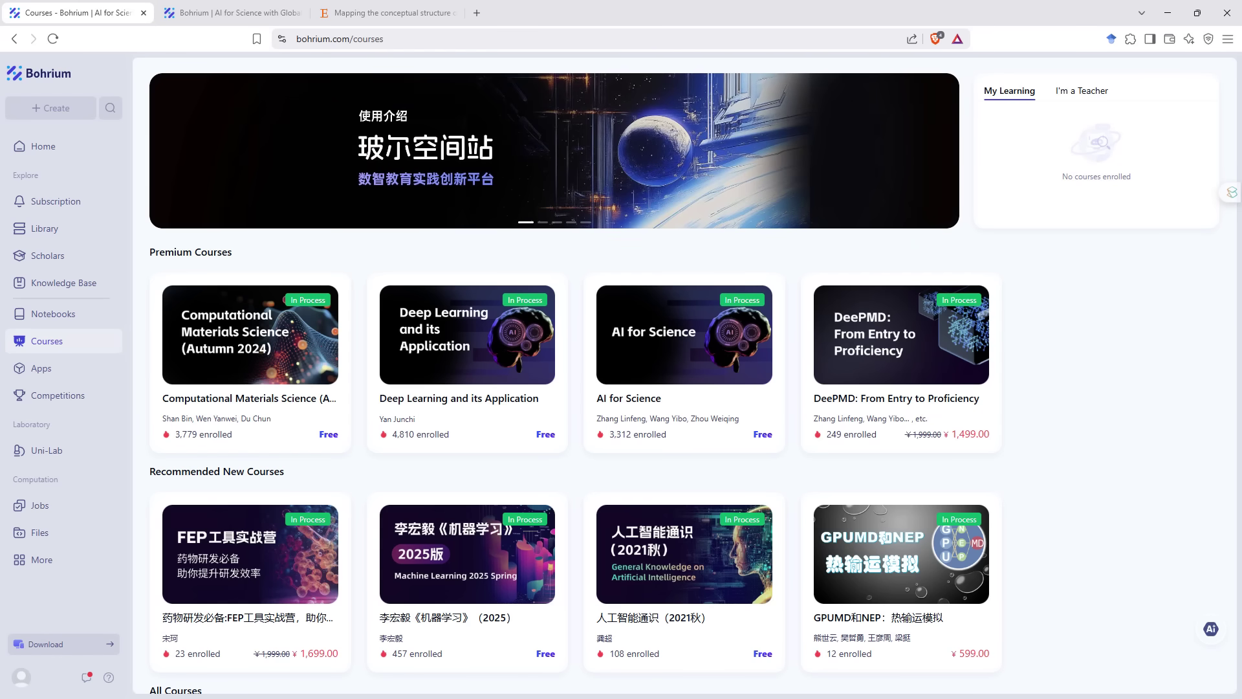
Step: Go to the Apps page featuring Rf Prediction, MLMD and Battery Design scenarios
{"action": "left_click", "coordinate": [41, 368]}
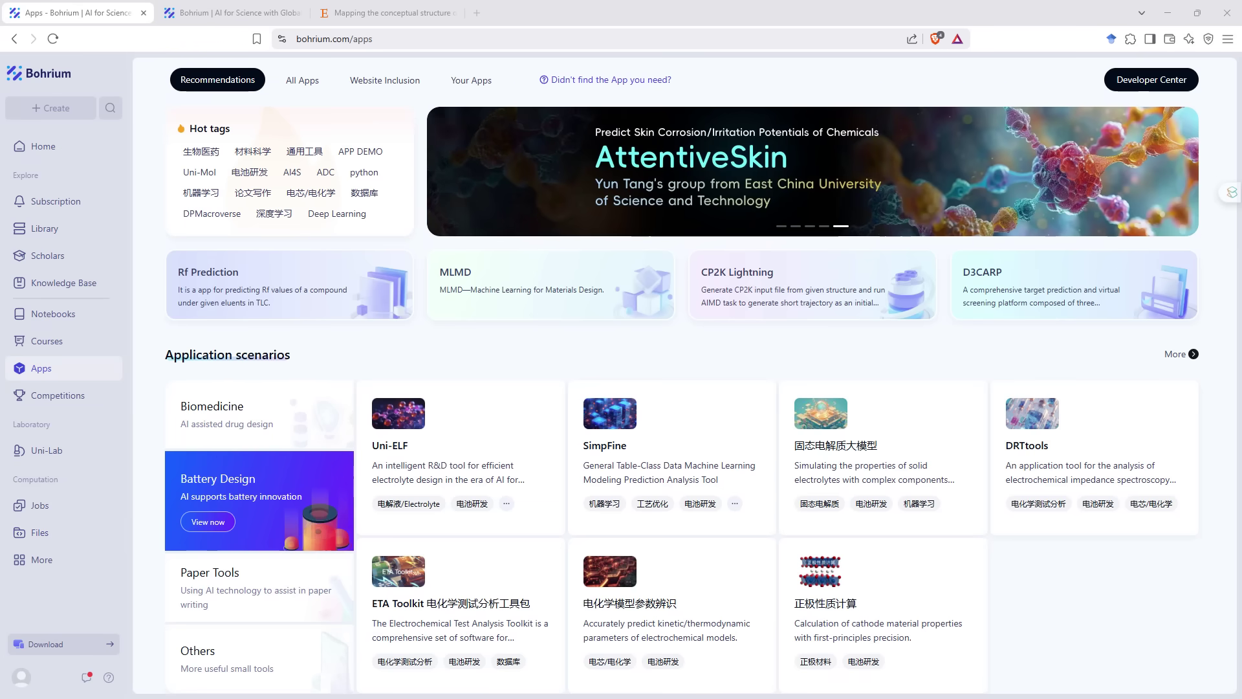
Step: Navigate back with Alt+Left to the Science Navigator home page
{"action": "key", "text": "alt+Left"}
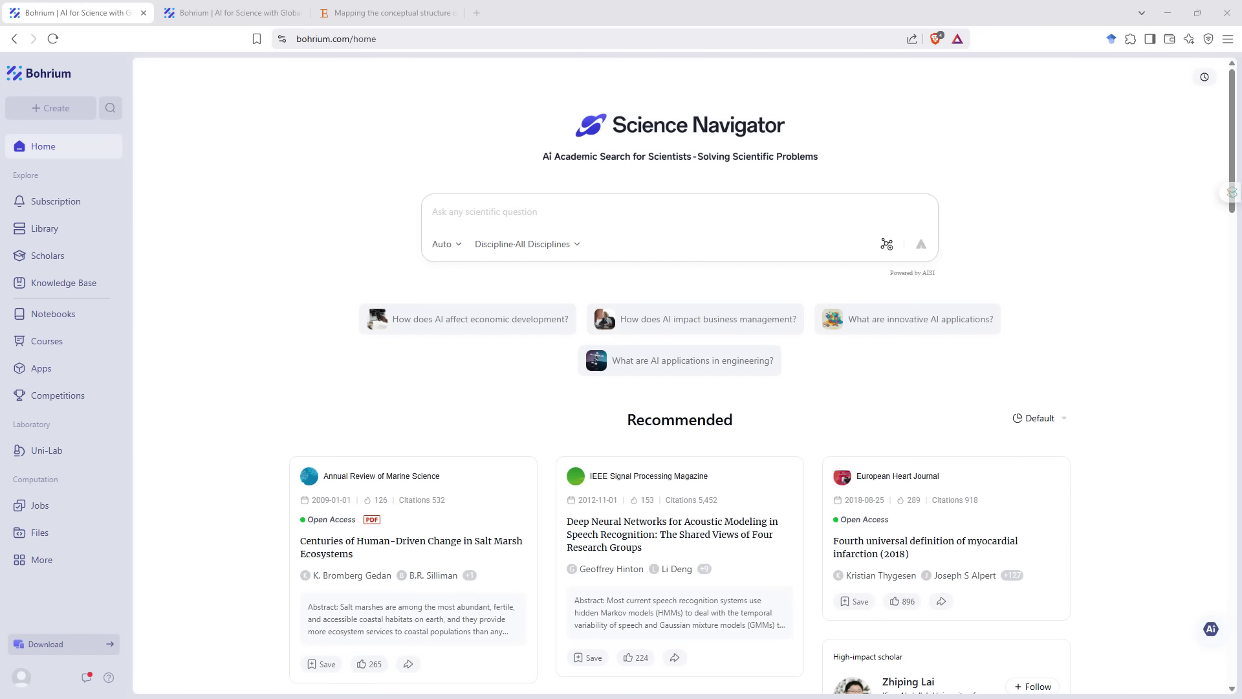